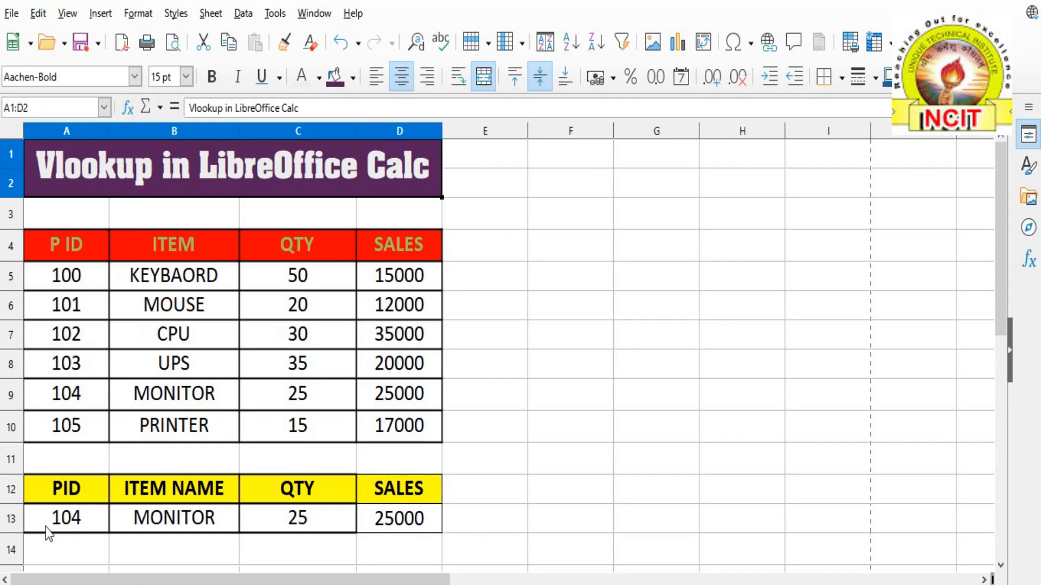
Enter 102 as the PID in A13 and inspect the matching sales figure and the lookup formula in D13
click(76, 518)
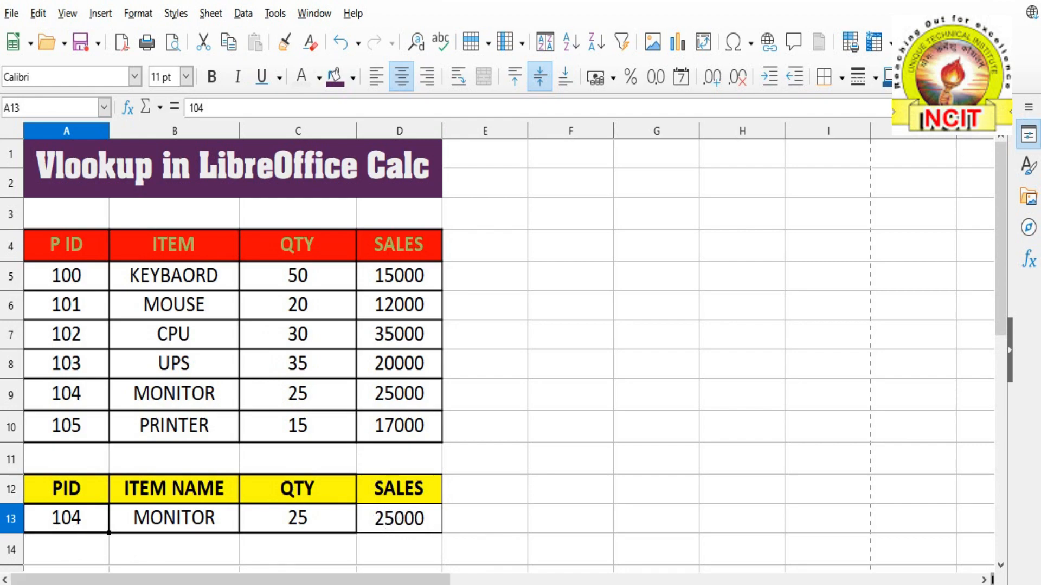
text(102)
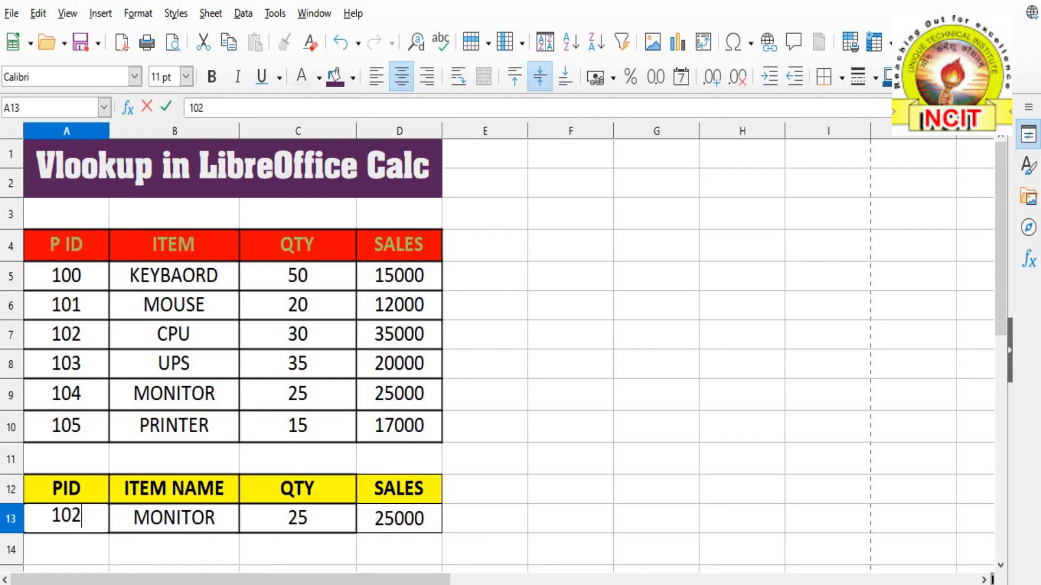
key(Return)
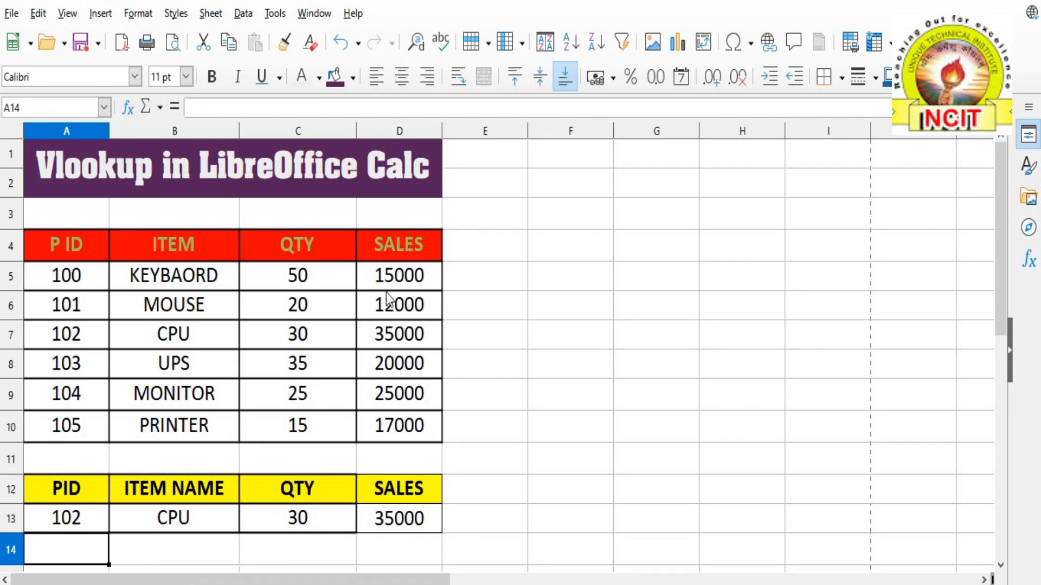
click(384, 341)
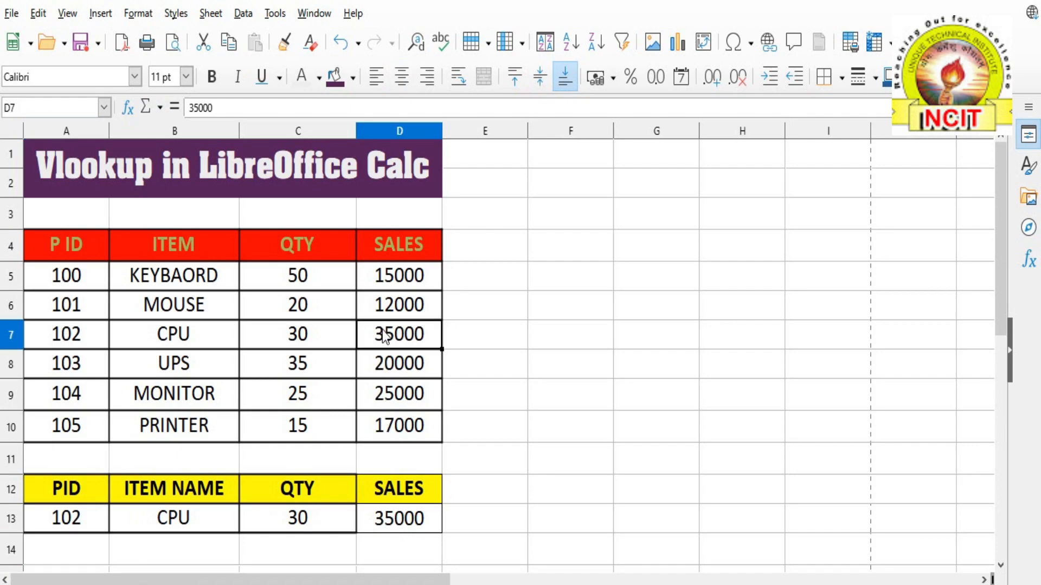
click(392, 522)
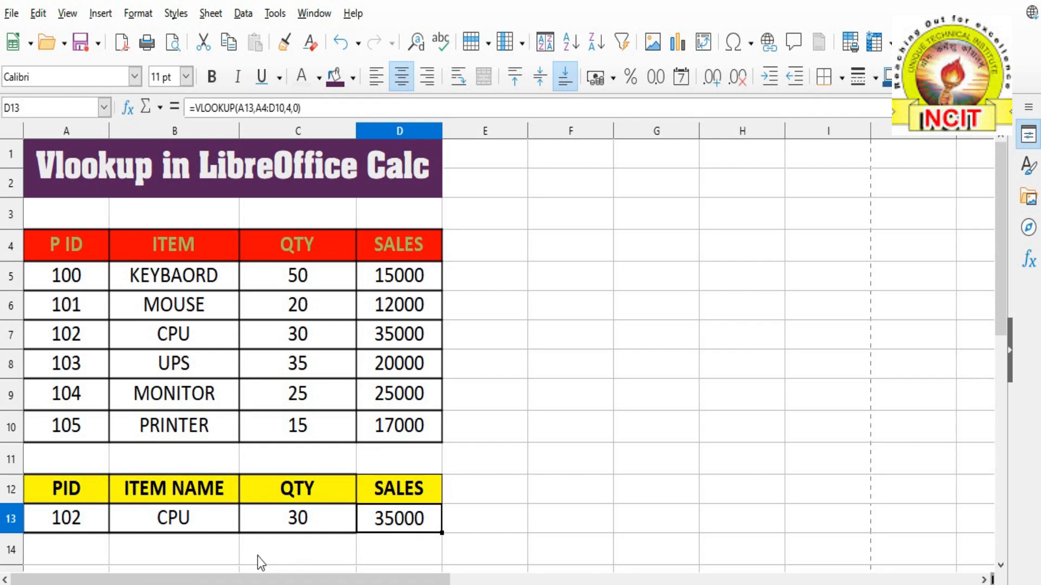
Clear the contents of the lookup row A13:D13
drag(51, 521, 405, 516)
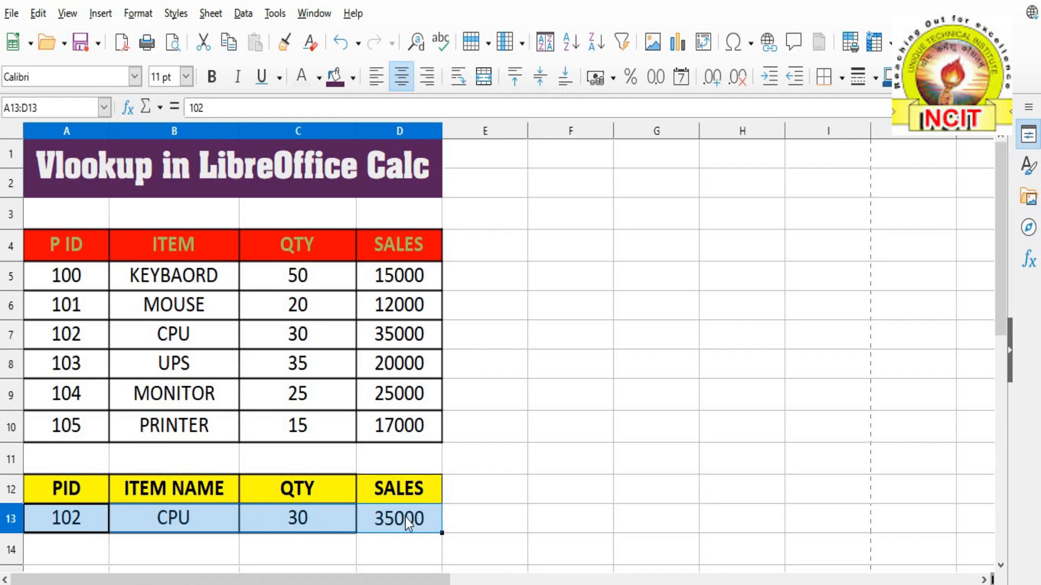
key(Delete)
Enter the formula =VLOOKUP(A13,A4:D10,2) in the ITEM NAME cell B13
click(153, 519)
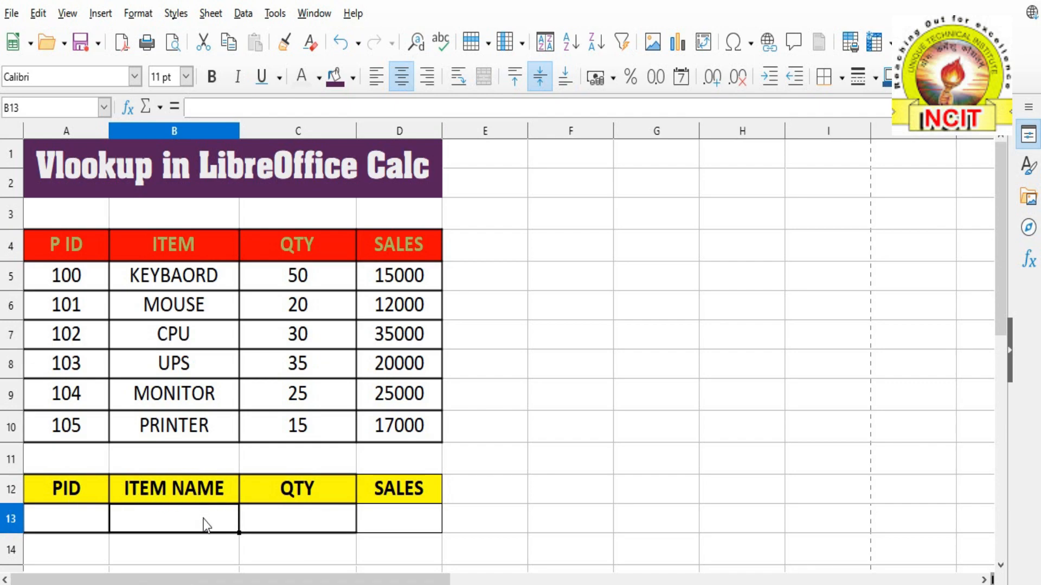
text(=)
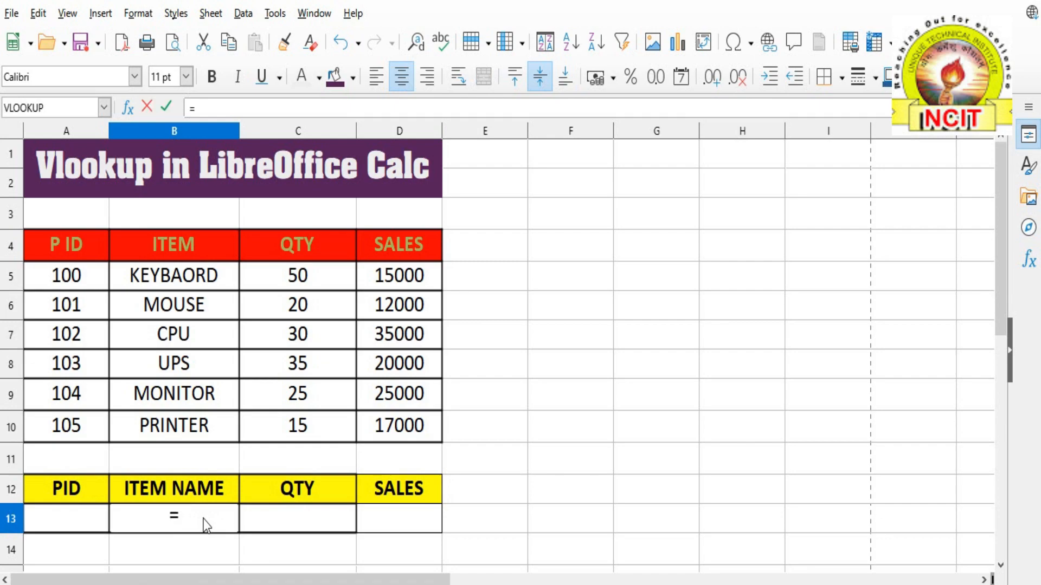
text(VLOO)
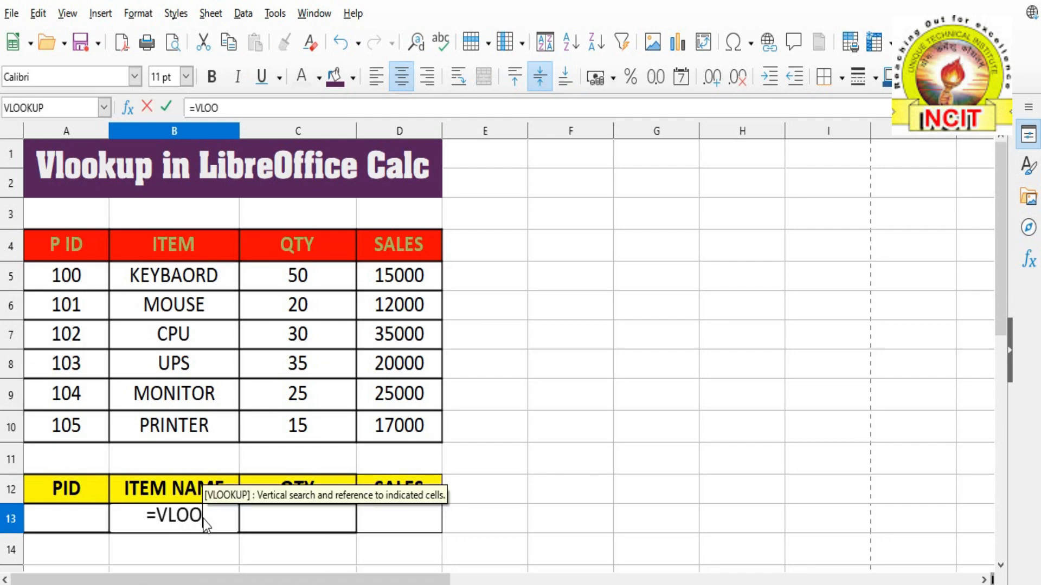
text(KUP)
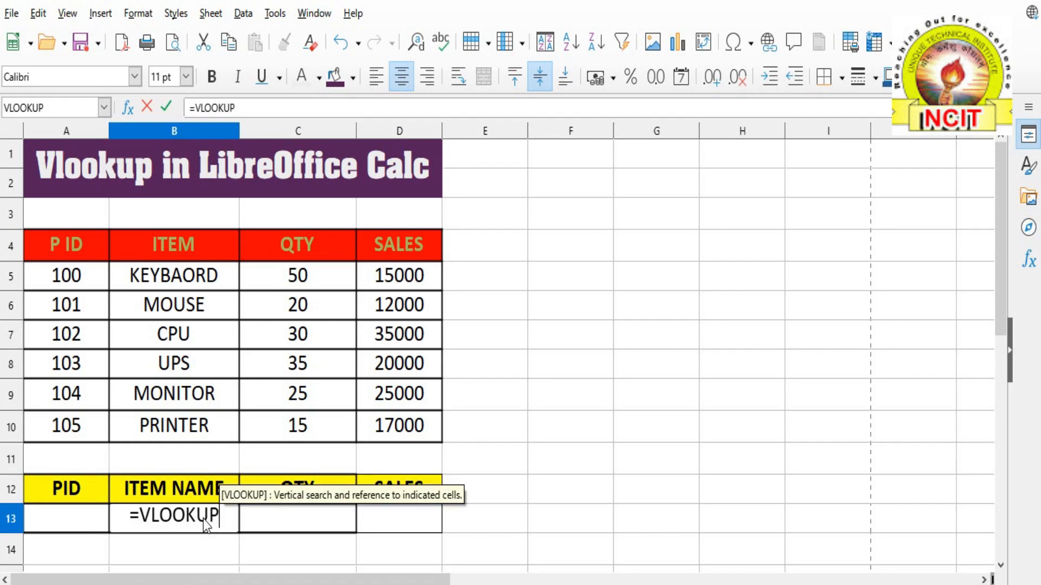
text(()
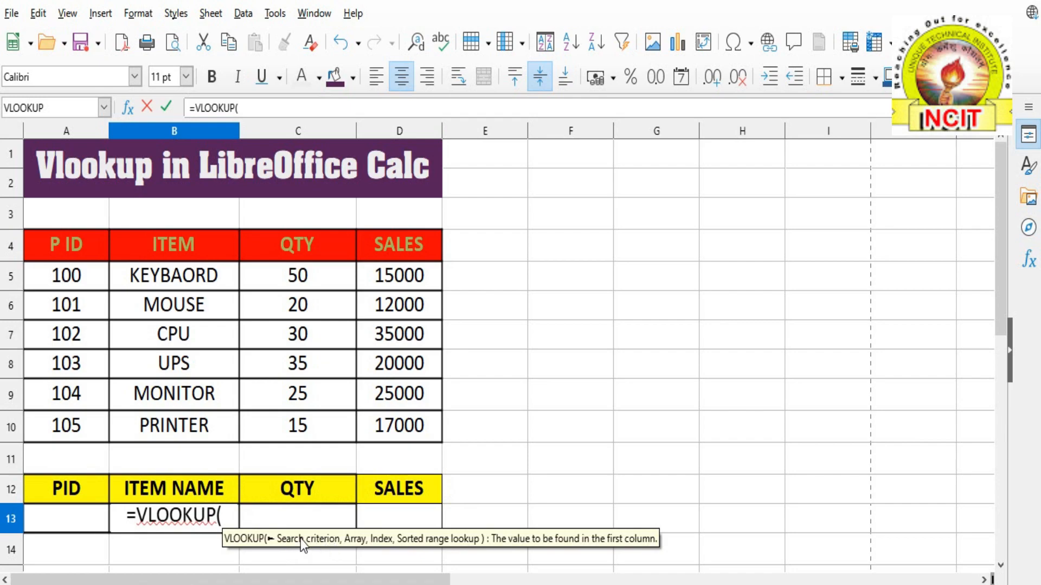
click(67, 518)
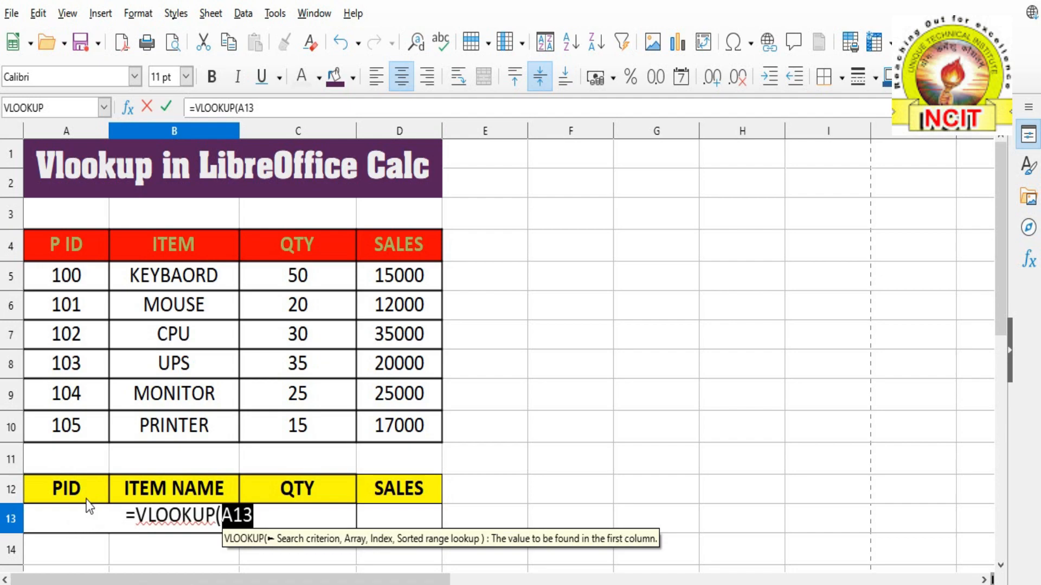
text(,)
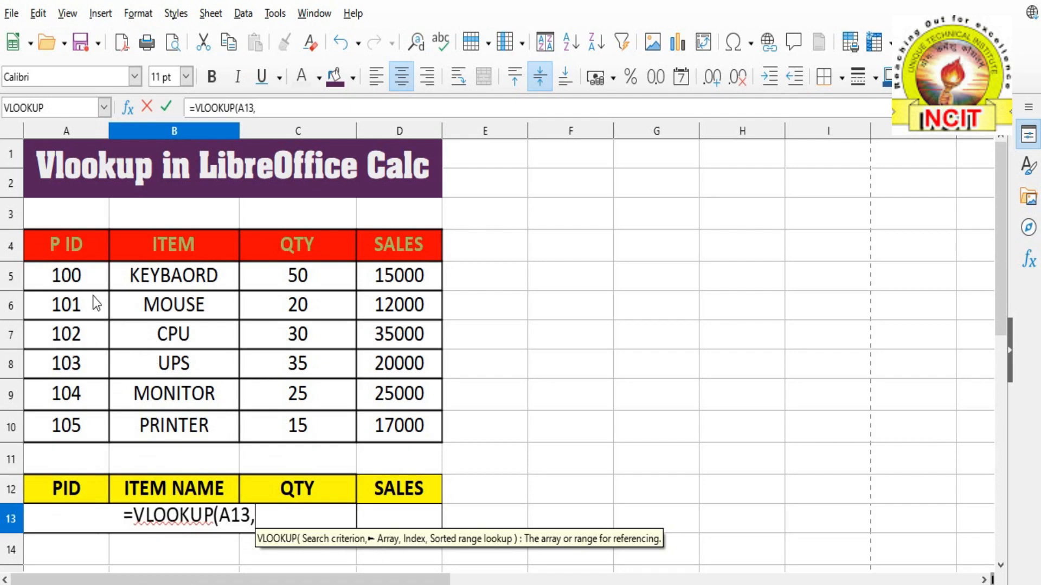
drag(50, 245, 398, 423)
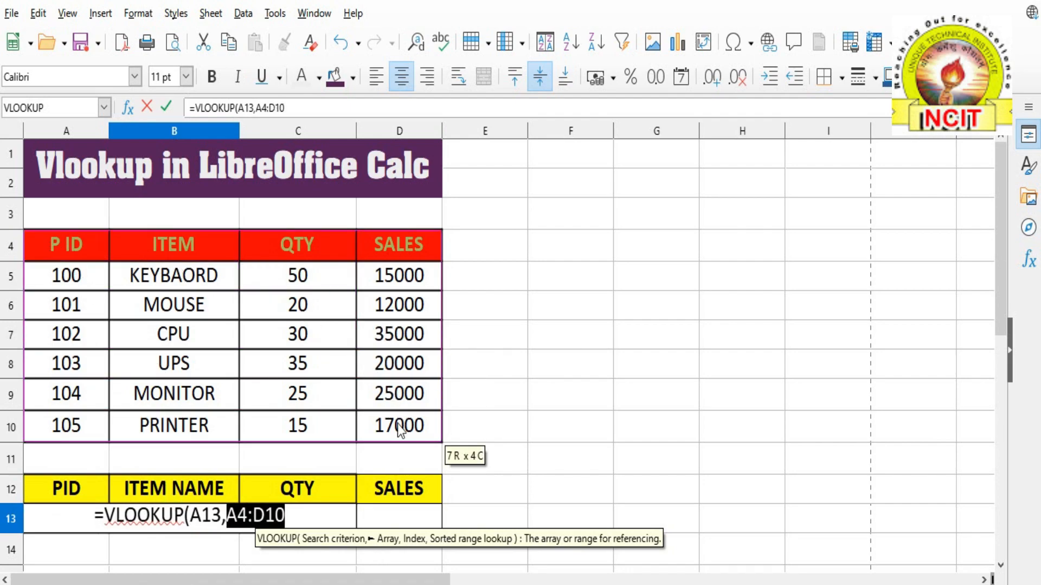
text(,)
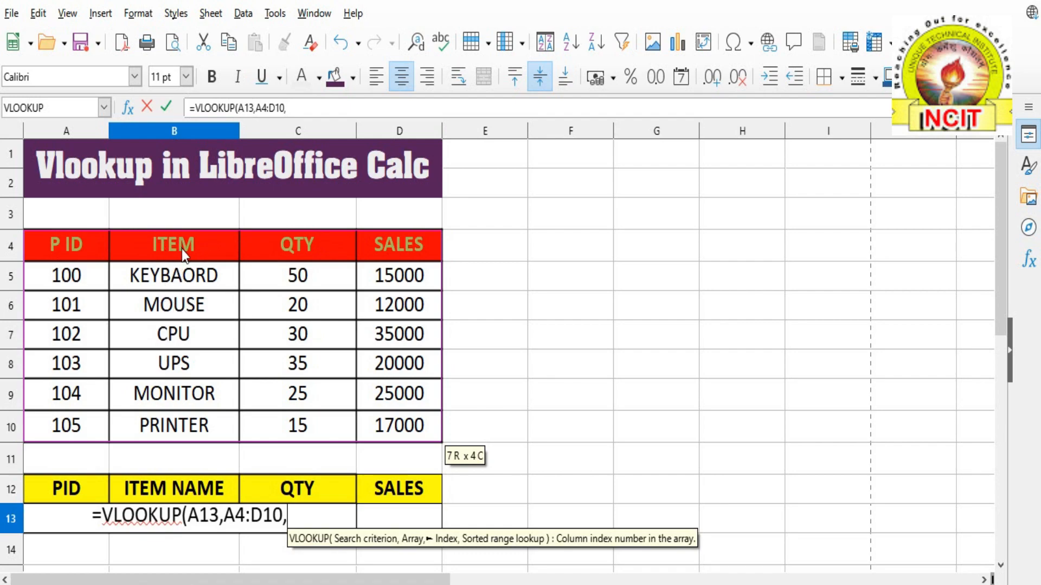
text(2)
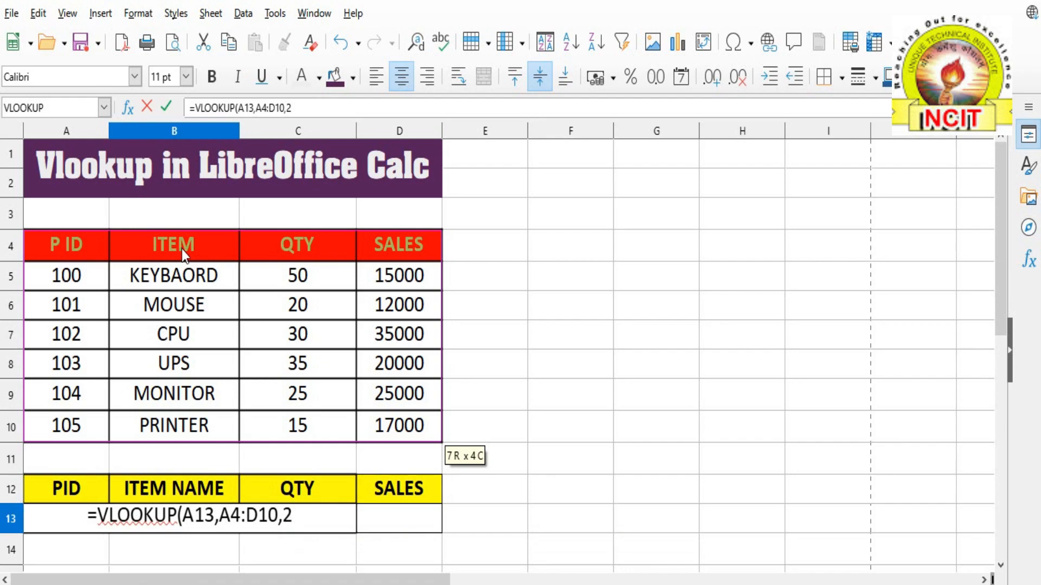
text())
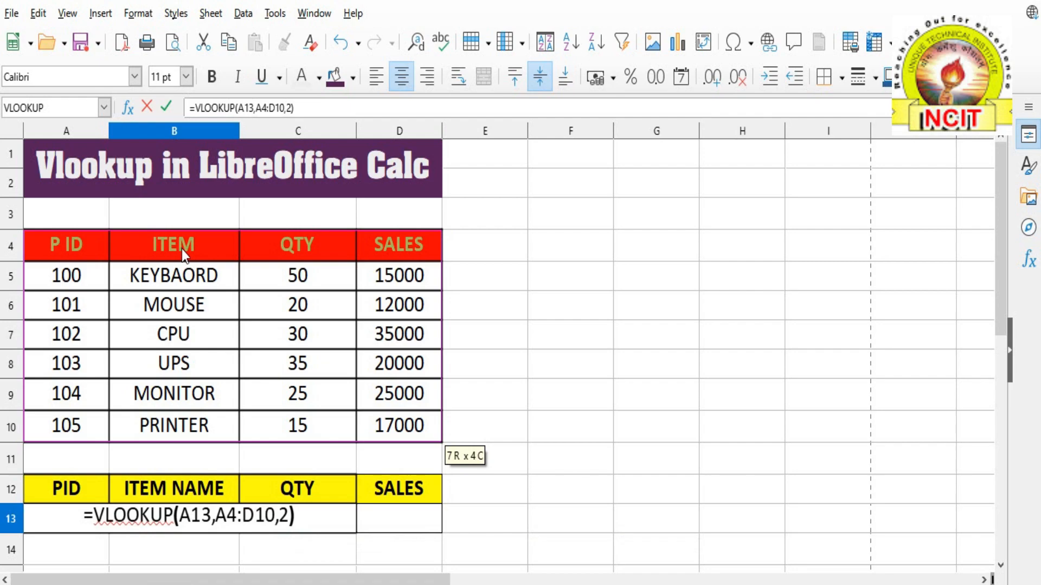
key(Return)
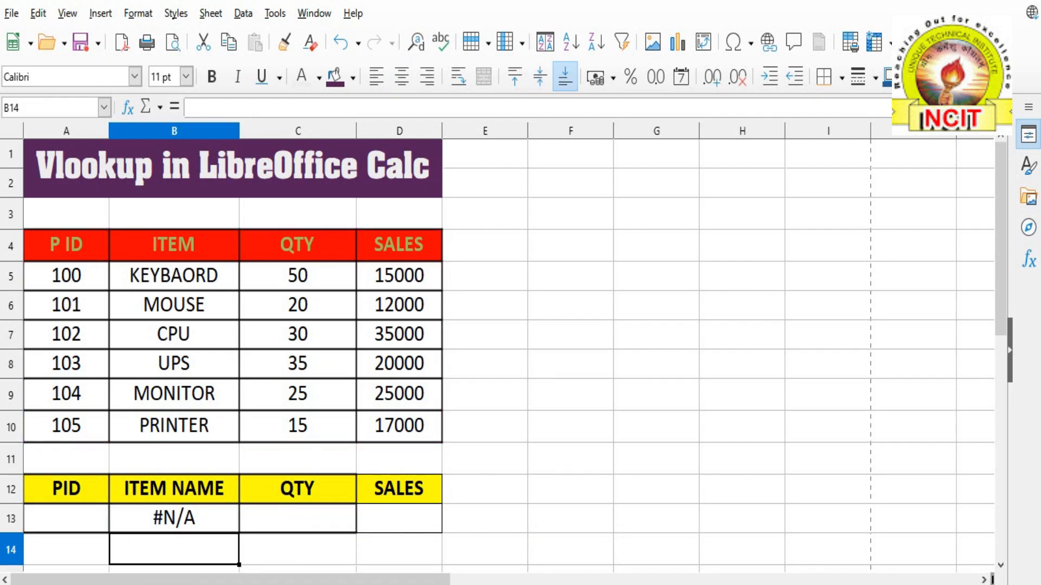
Enter 101 as the PID to look up in cell A13
click(50, 522)
text(101)
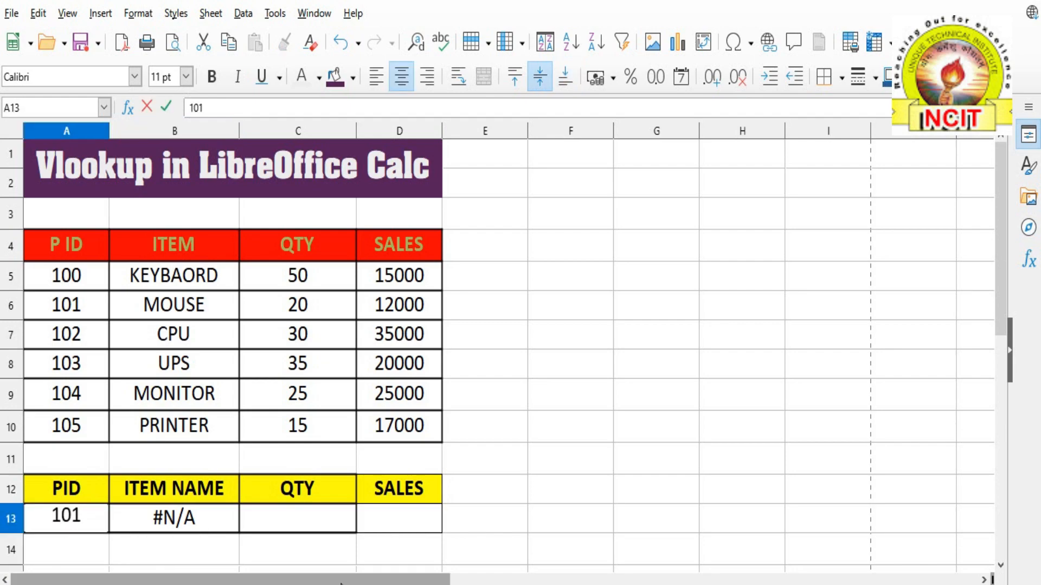
key(Return)
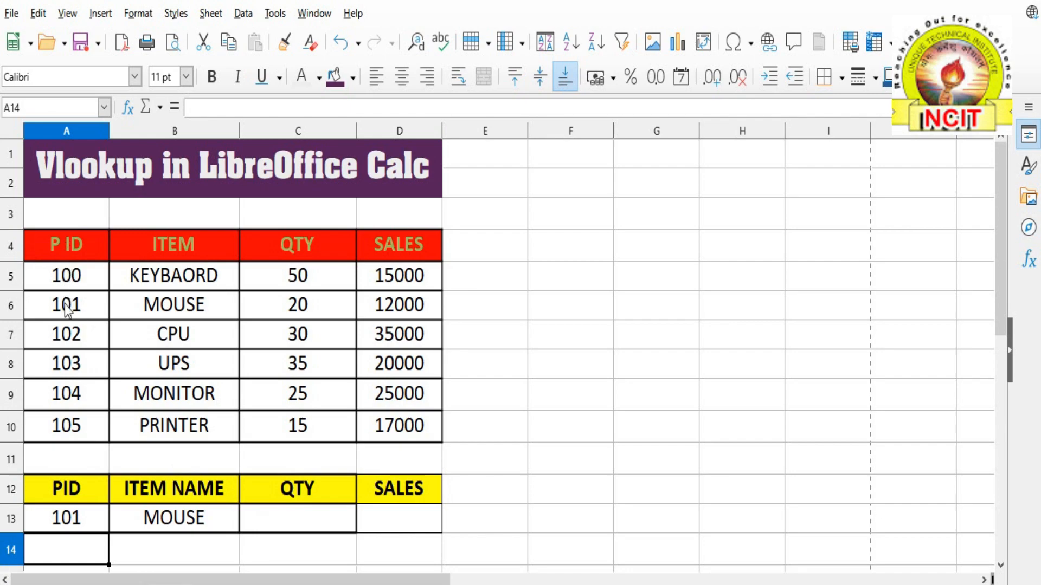
click(73, 516)
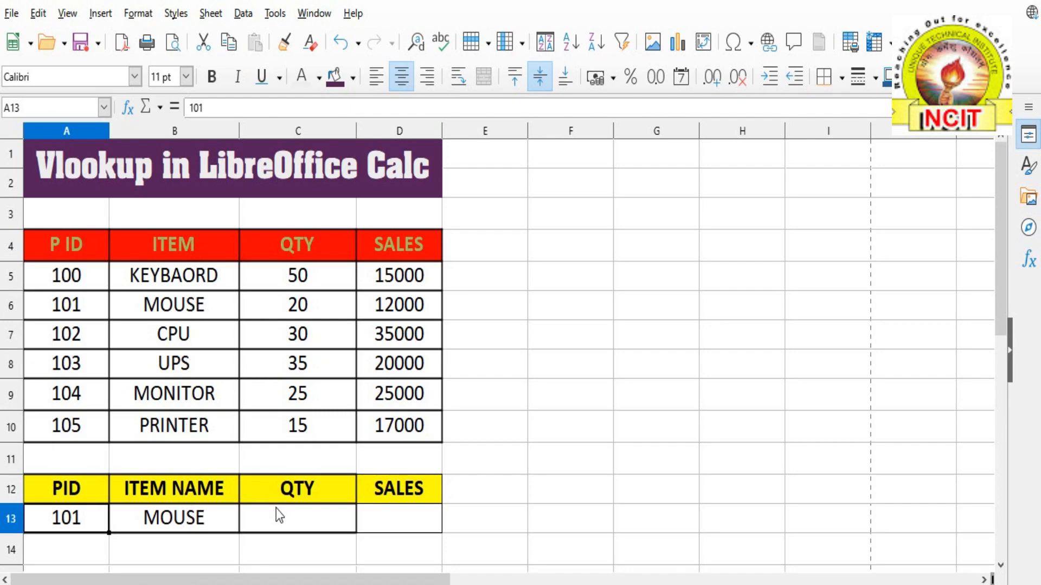
Enter the formula =VLOOKUP(A13,A4:D10,3,0) in the QTY cell C13
click(278, 523)
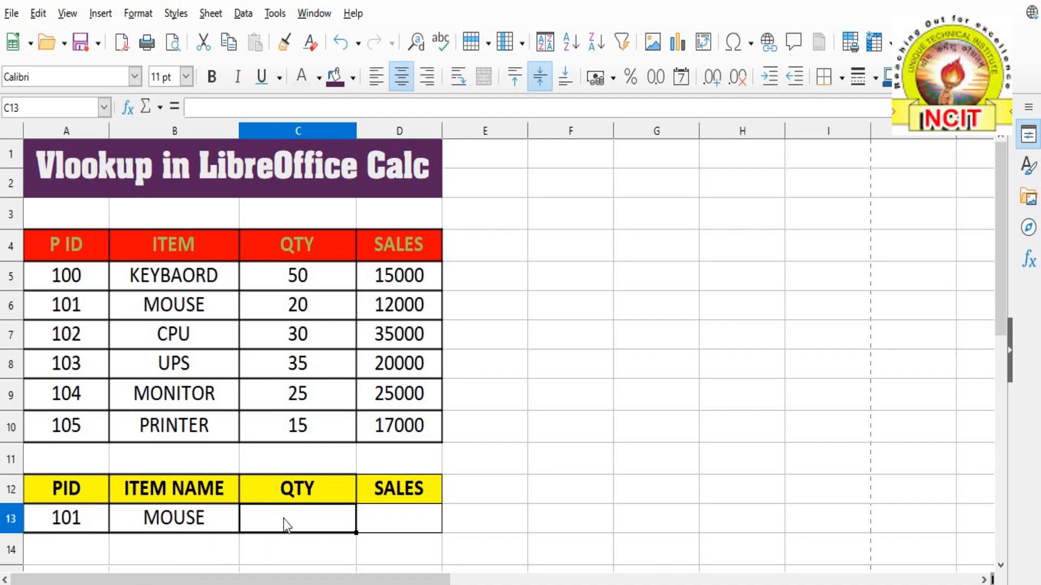
text(=)
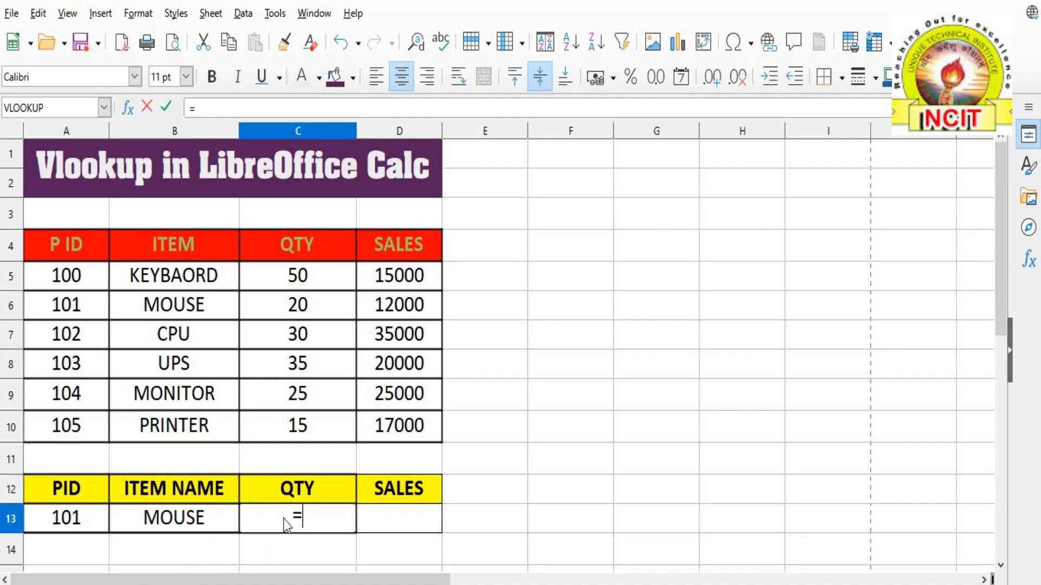
text(VLOOKU)
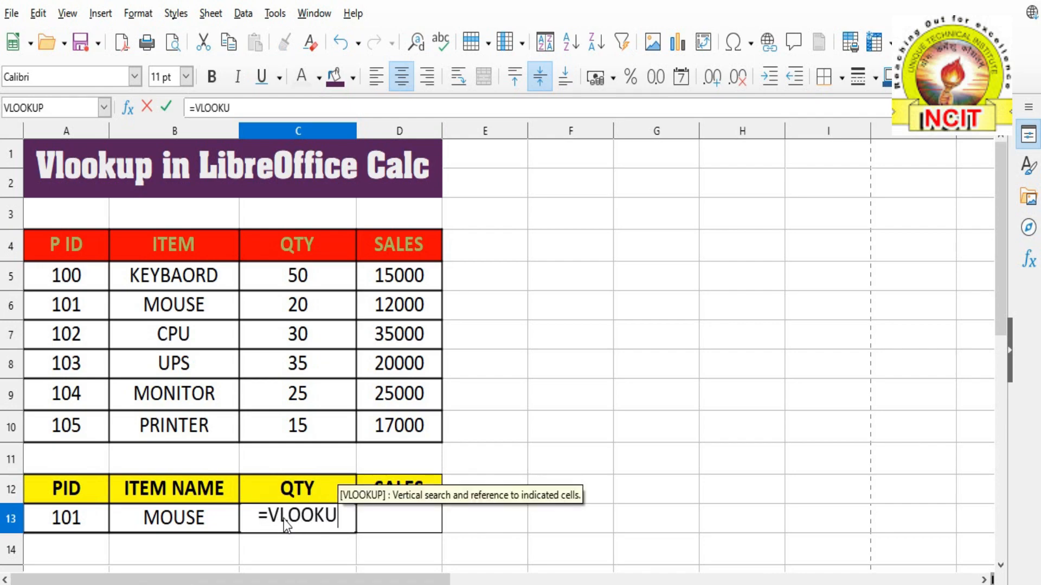
text(P()
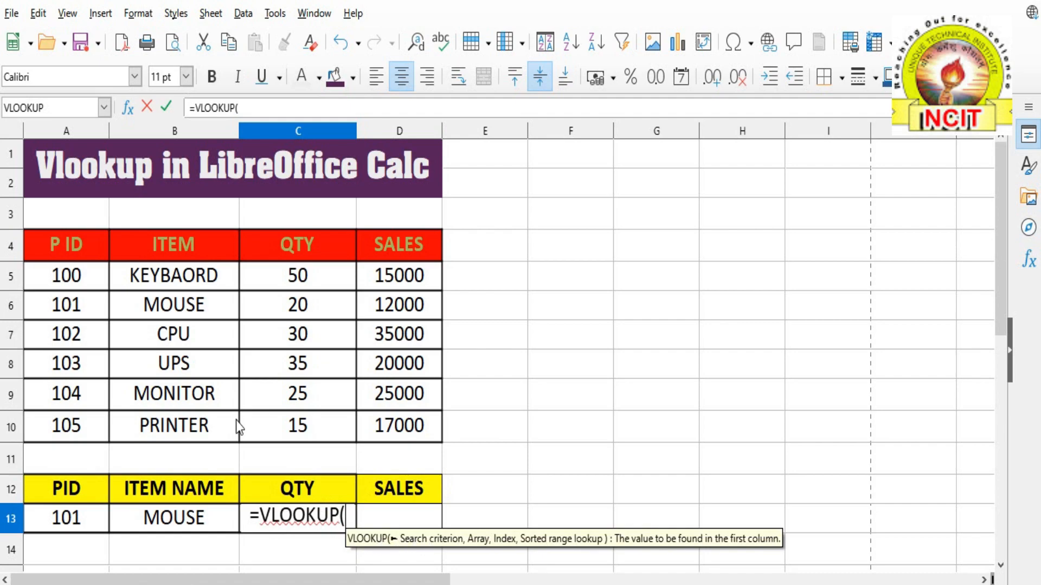
click(81, 515)
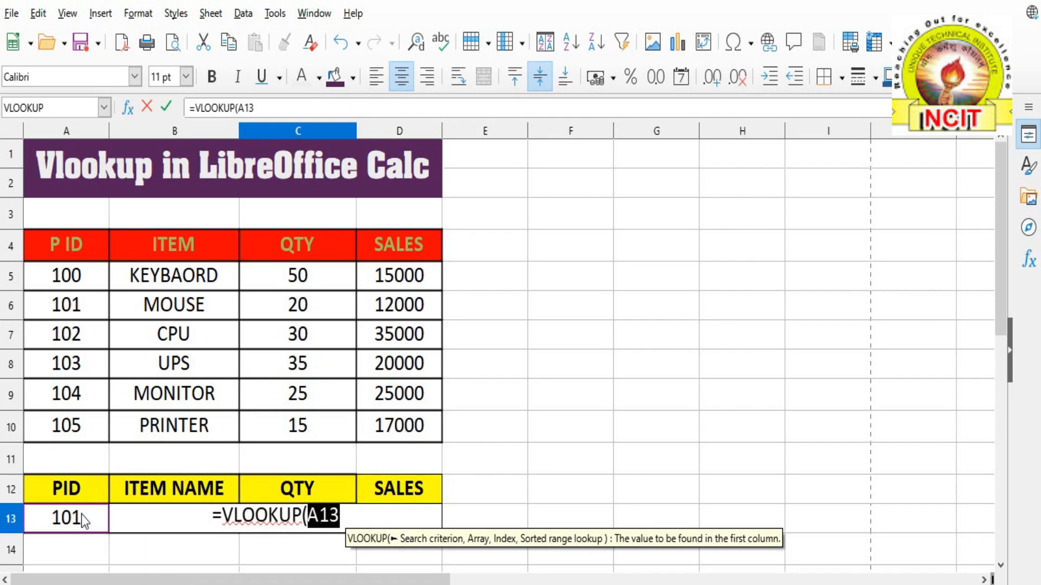
text(,)
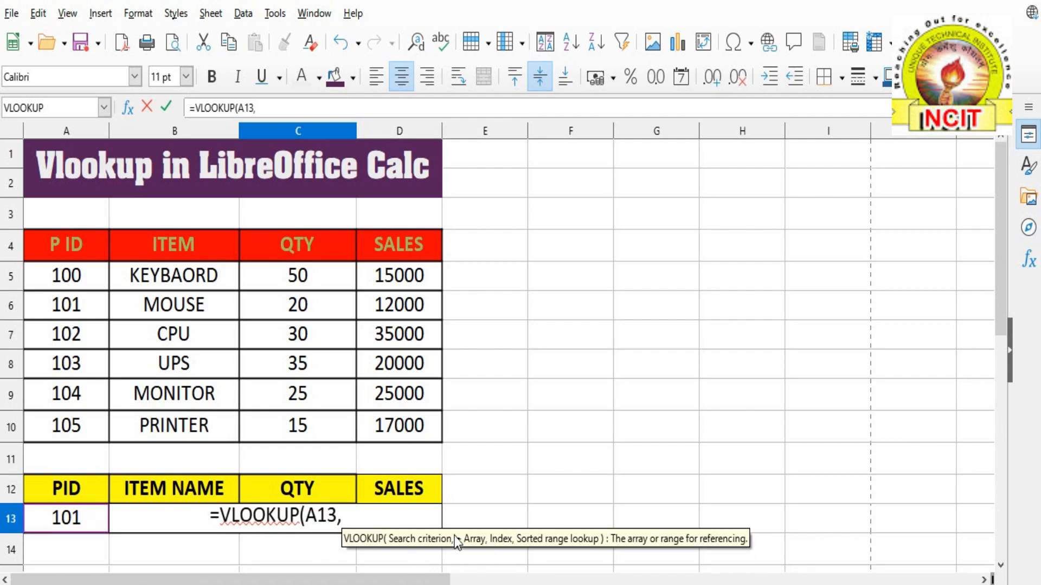
click(56, 244)
drag(55, 244, 404, 428)
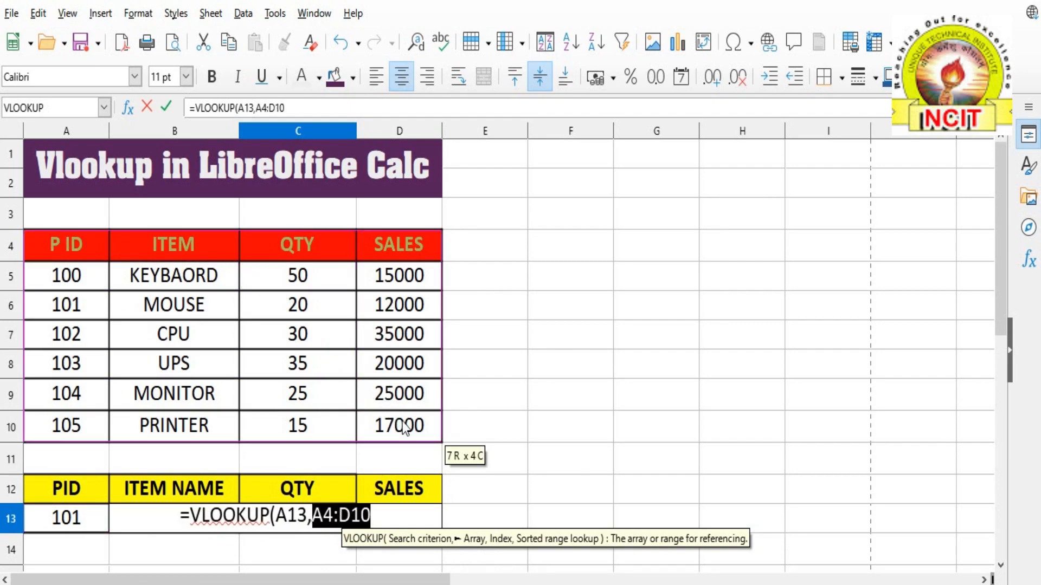
text(,)
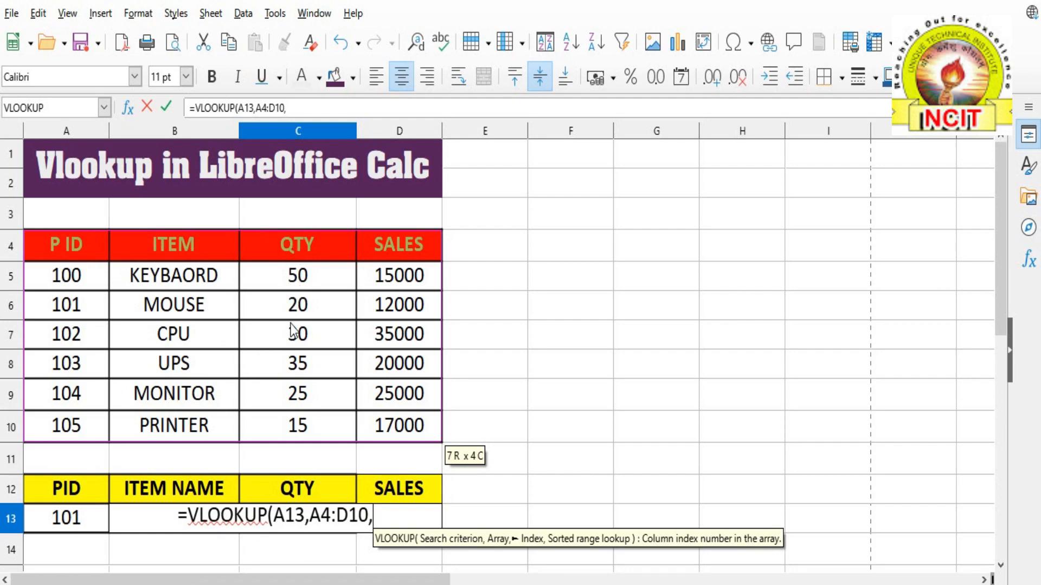
text(3,)
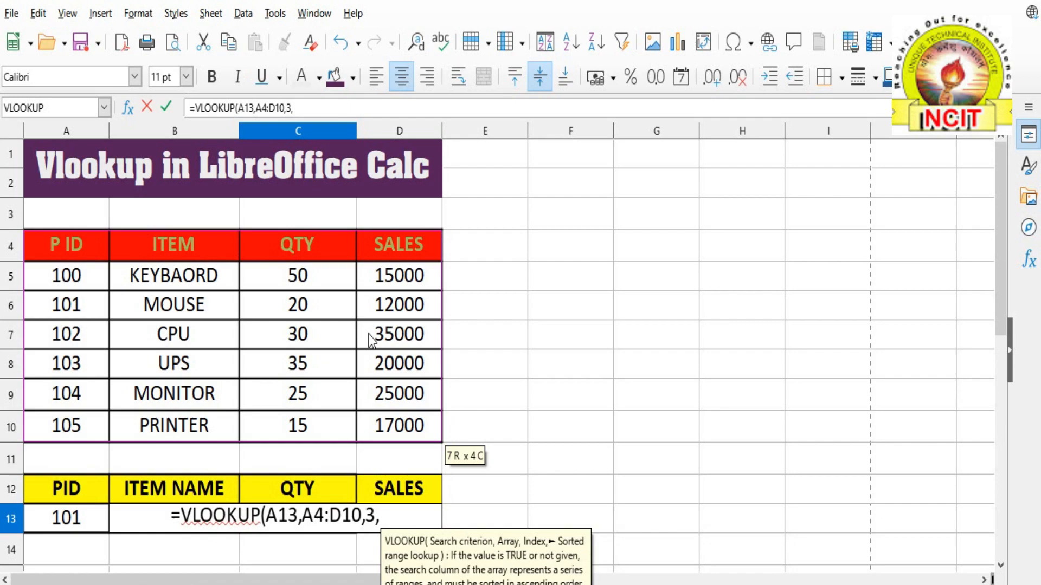
text(0)
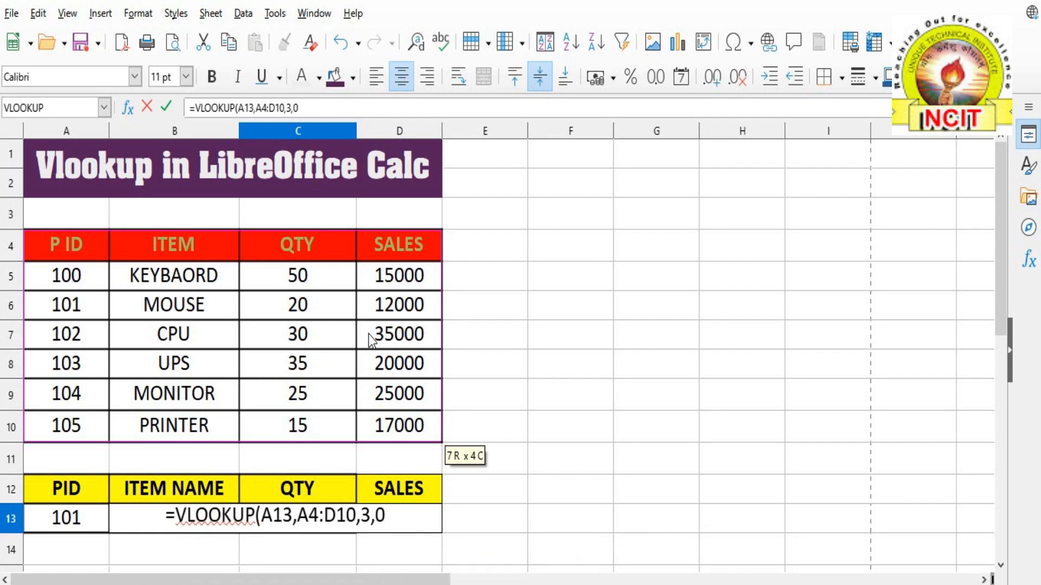
text())
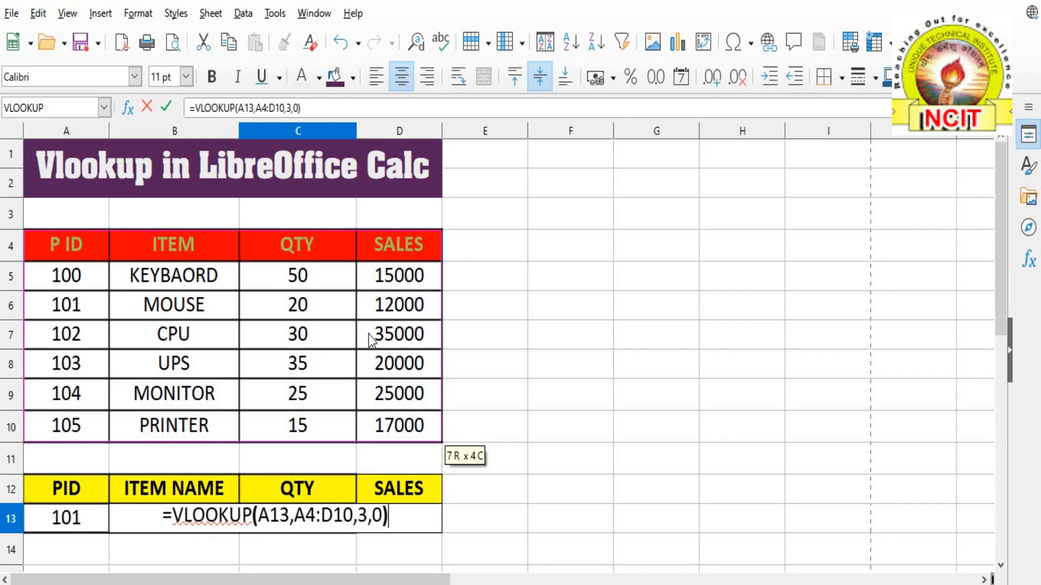
key(Return)
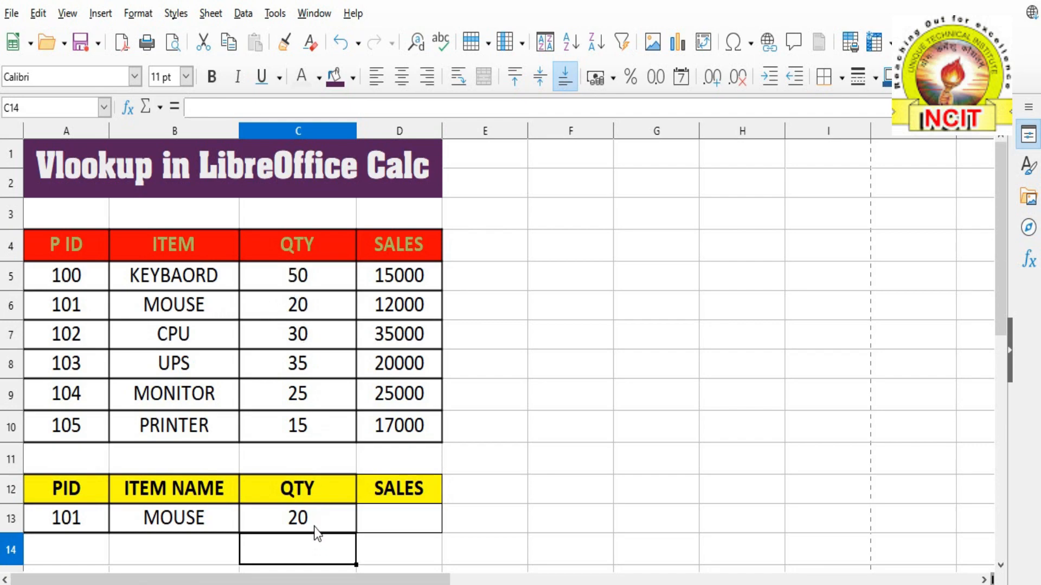
Enter the formula =VLOOKUP(A13,A4:D10,4,0) in the SALES cell D13
click(379, 522)
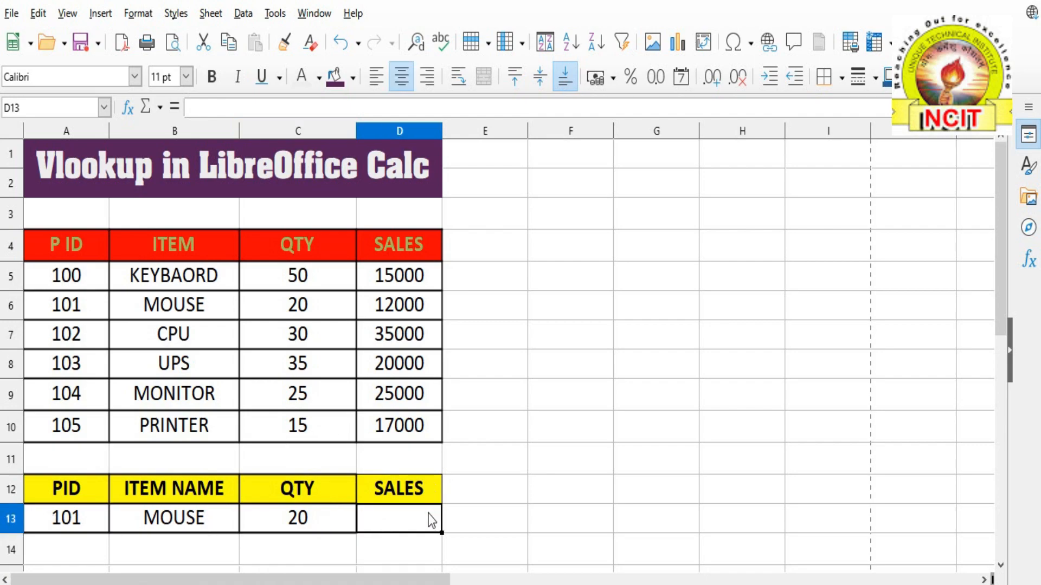
text(=VL)
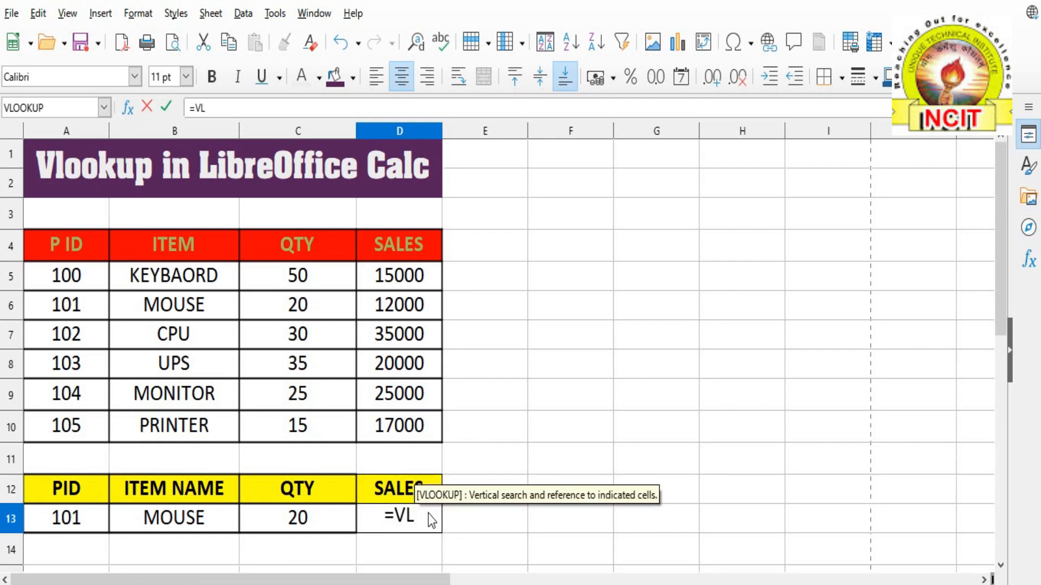
key(BackSpace)
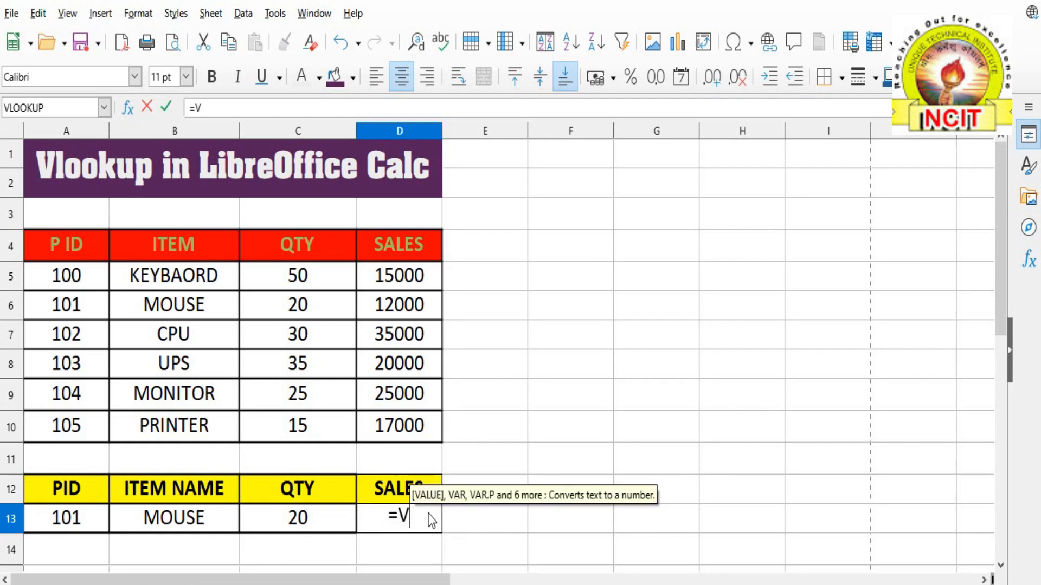
text(LOOKU)
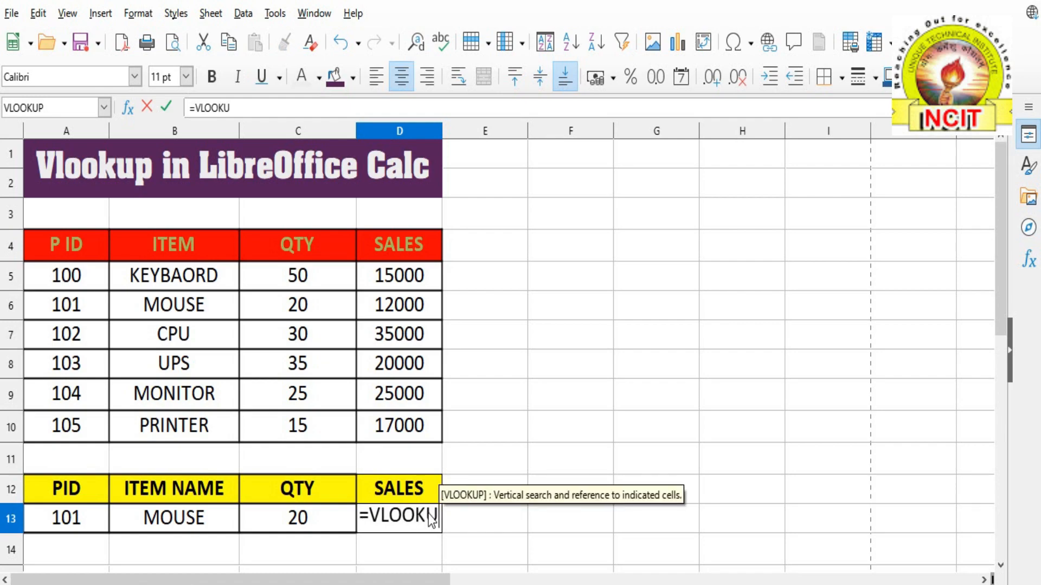
text(P()
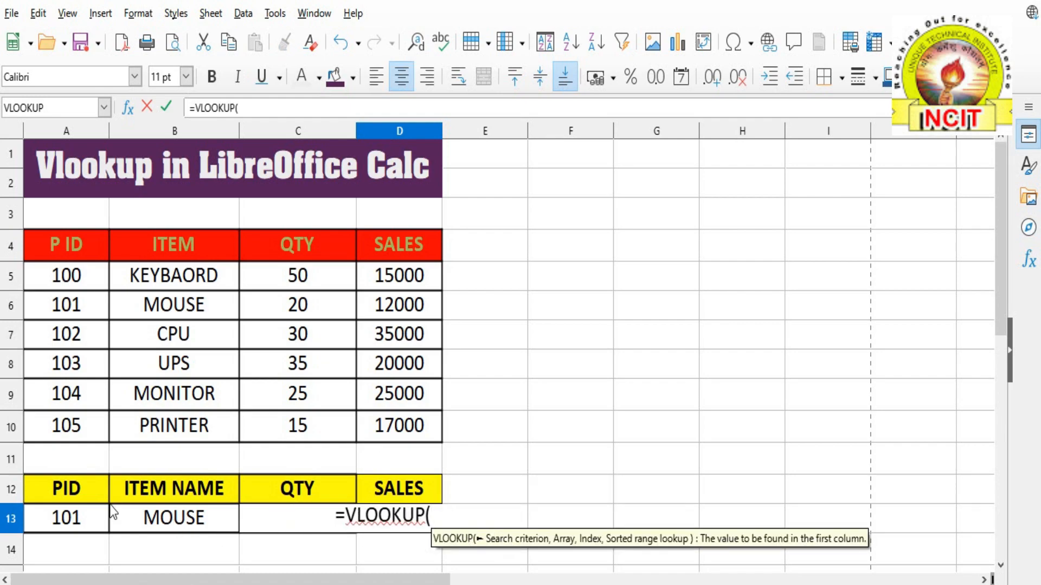
click(68, 520)
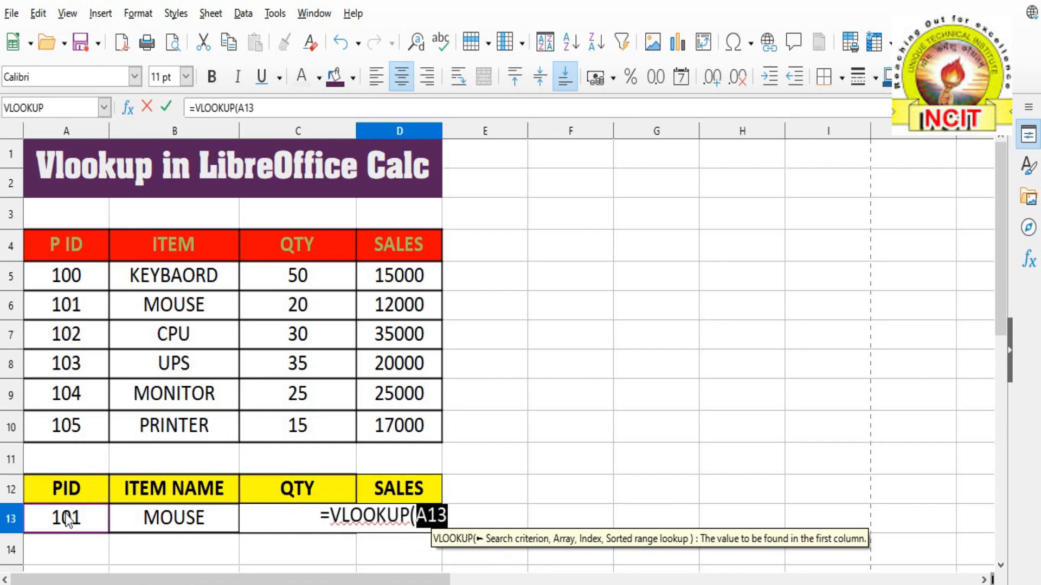
text(,)
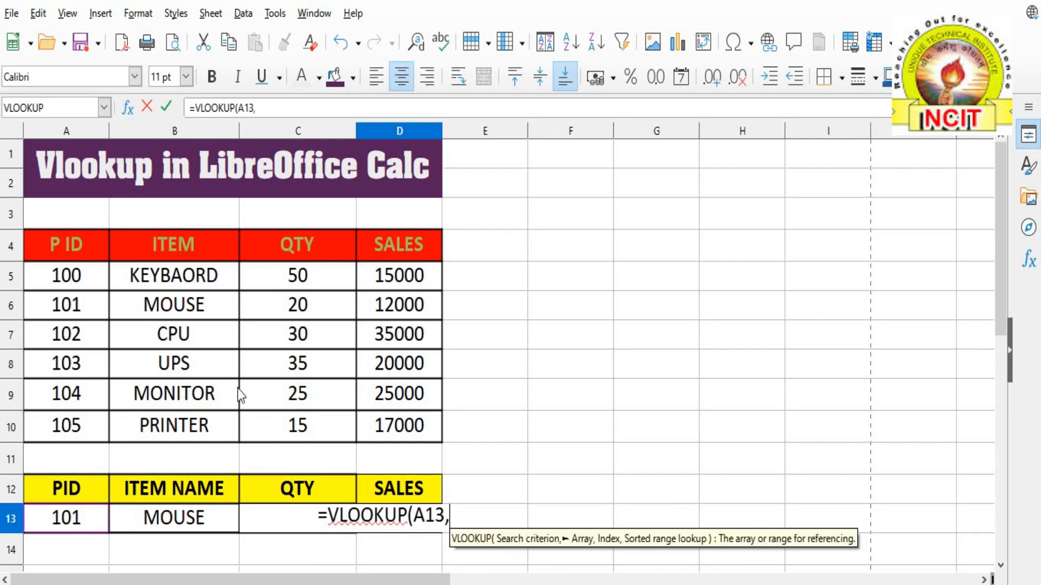
drag(35, 246, 399, 427)
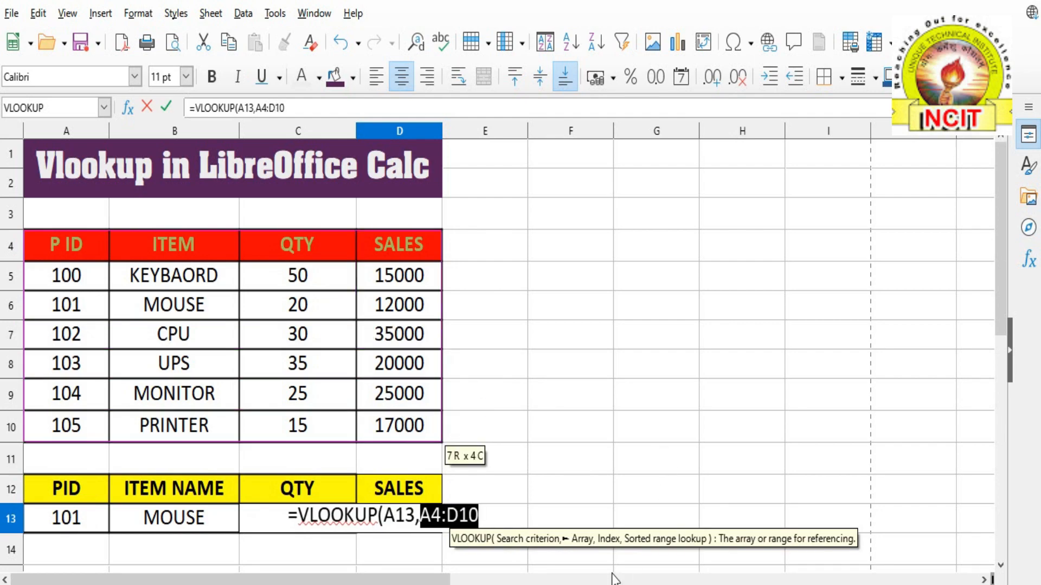
text(,)
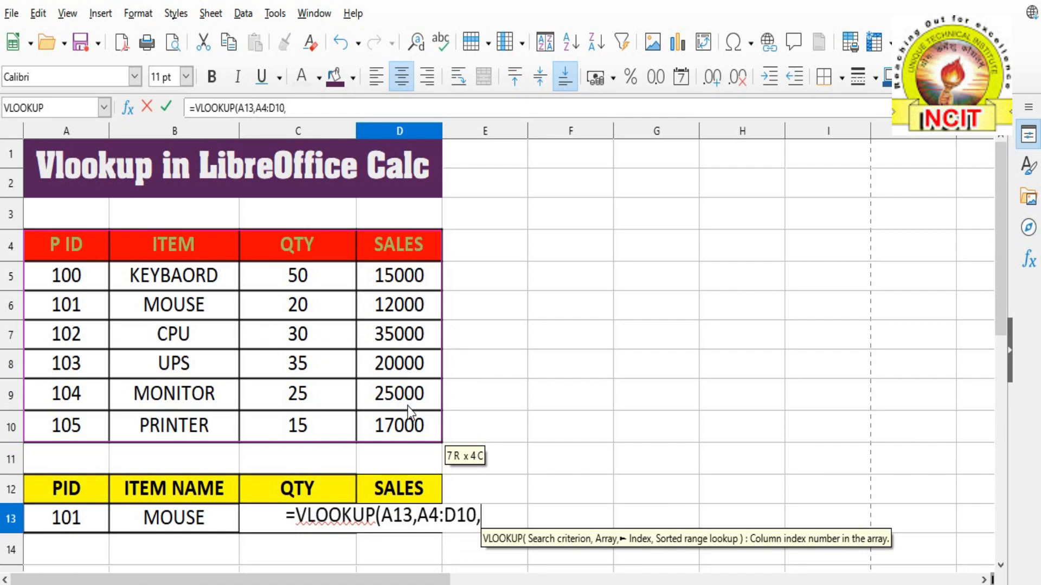
text(4)
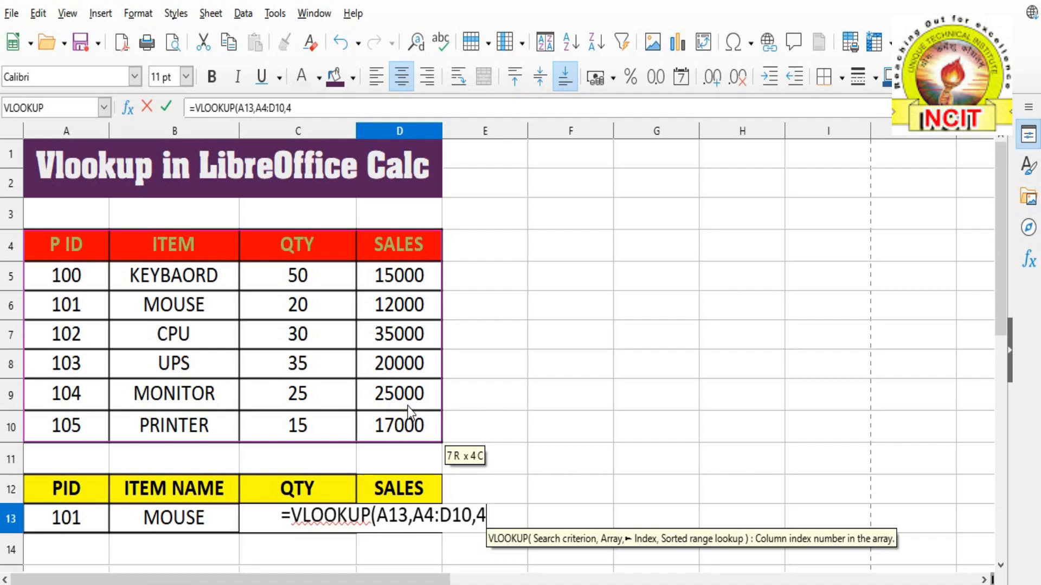
text(,)
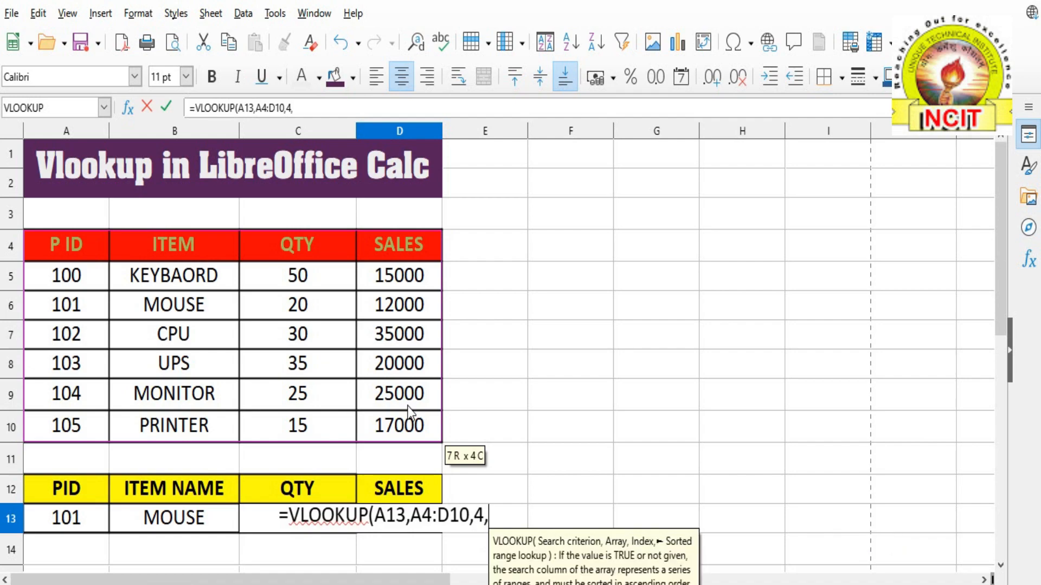
text(0)
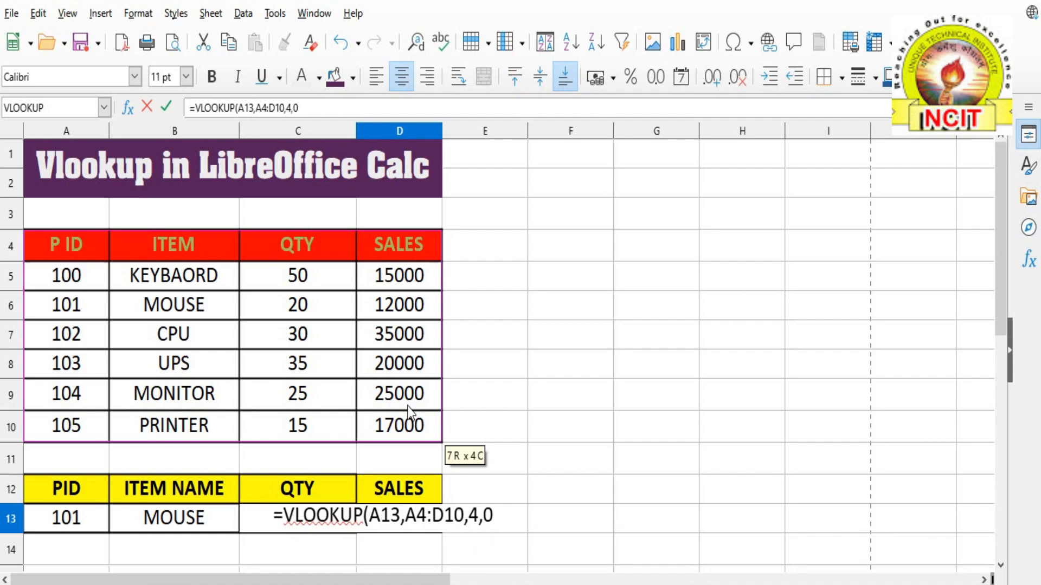
text())
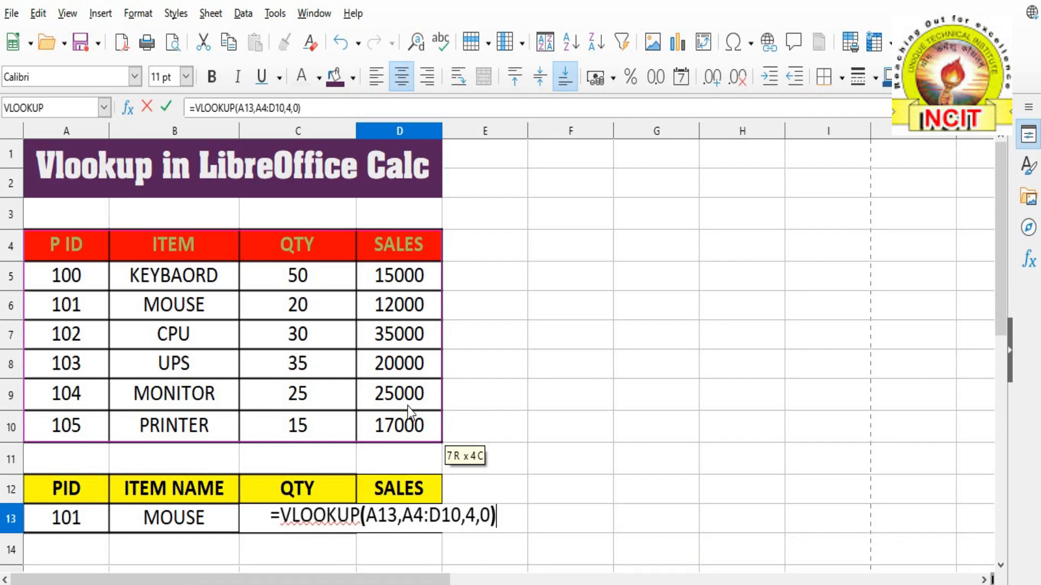
key(Return)
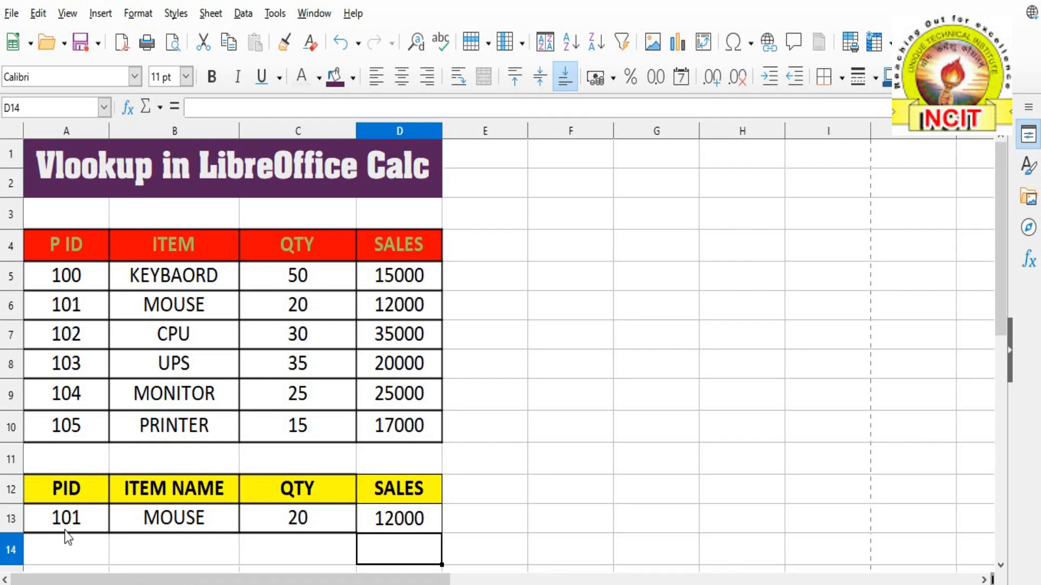
Check the MOUSE sales figure in the source table and set the lookup PID in A13 to 105
click(405, 319)
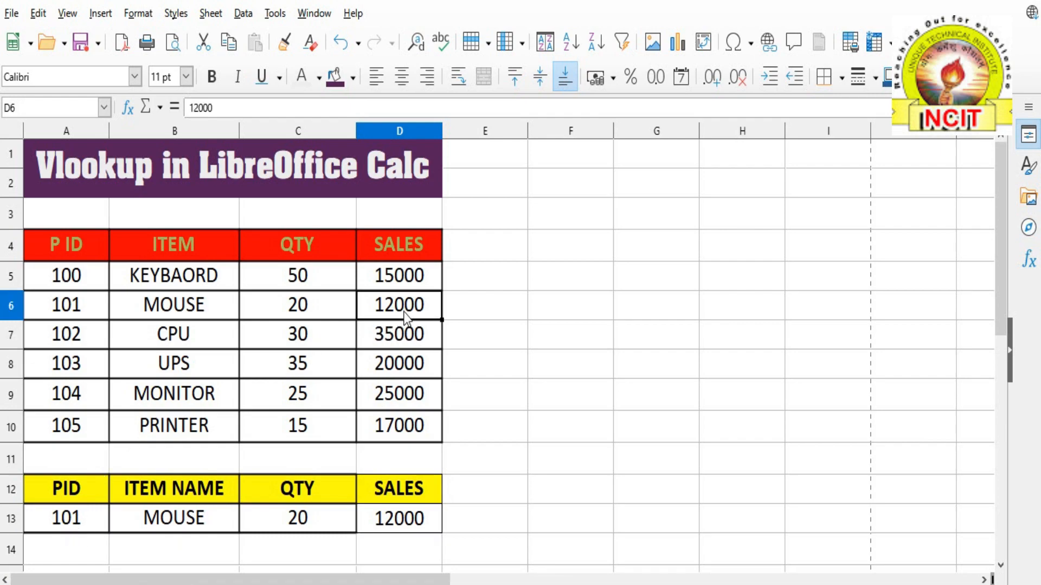
click(48, 525)
text(105)
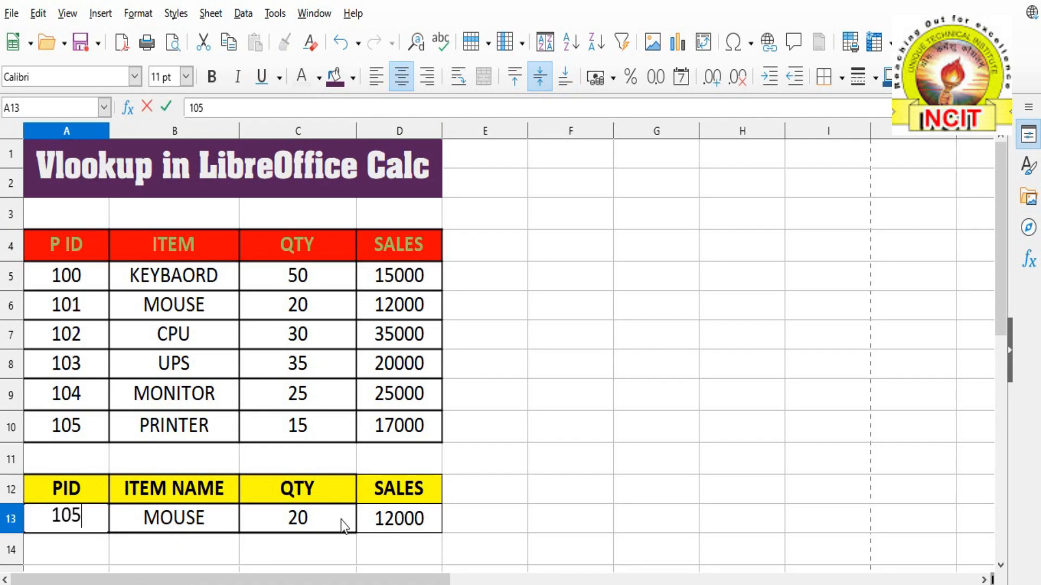
key(Return)
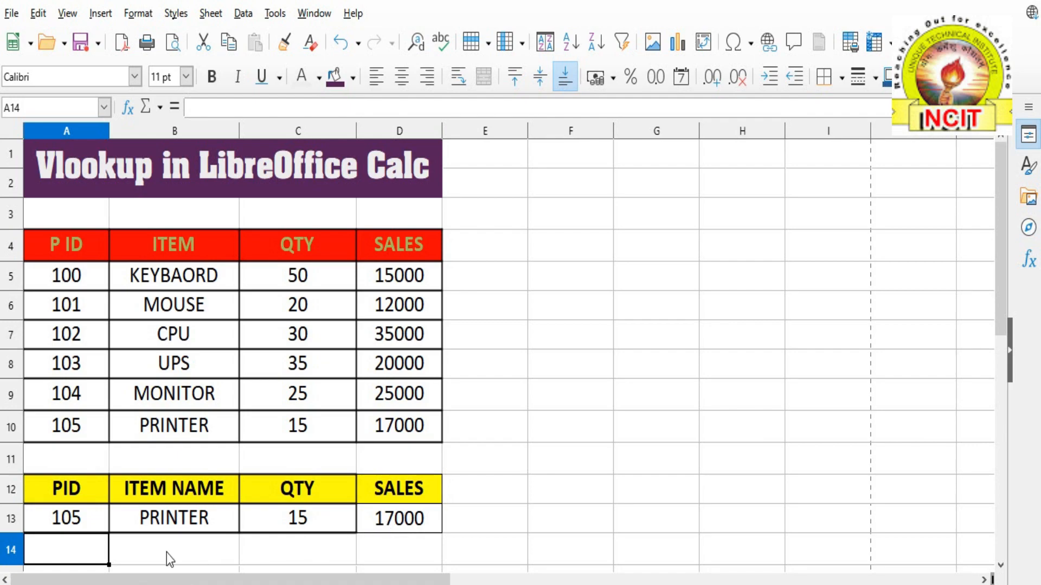
Test the lookup row with a PID missing from the table by entering 106 in A13
click(48, 525)
text(106)
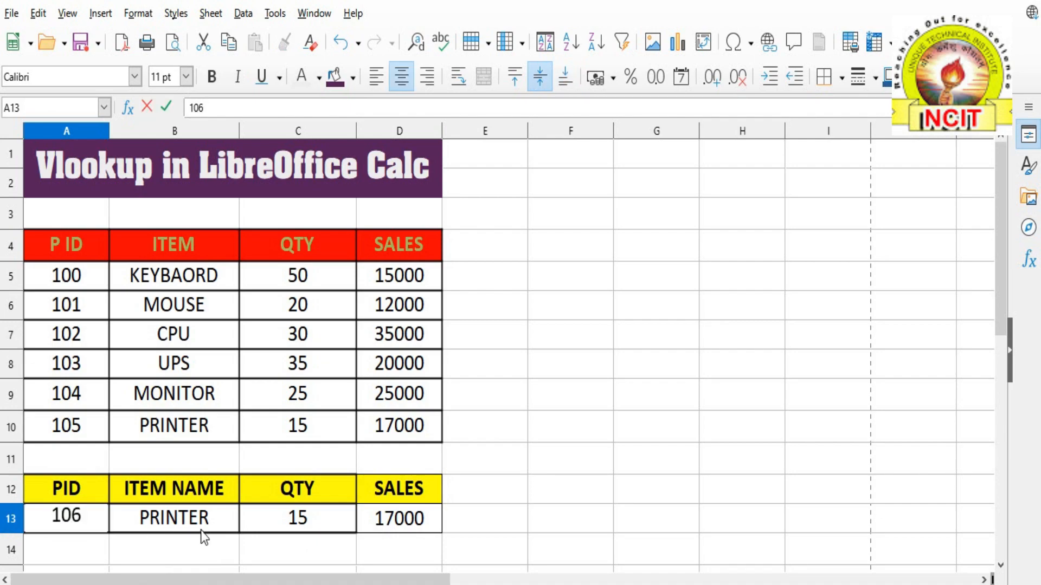
key(Return)
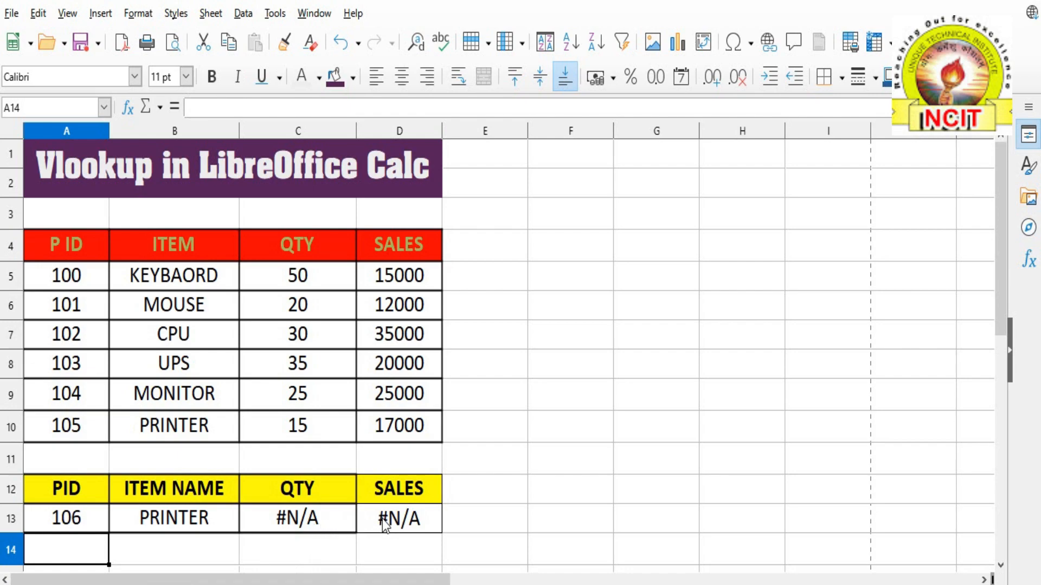
Compare the ITEM NAME and QTY formulas, and change the one in B13 to =VLOOKUP(A13,A4:D10,2,0) for an exact match
click(171, 525)
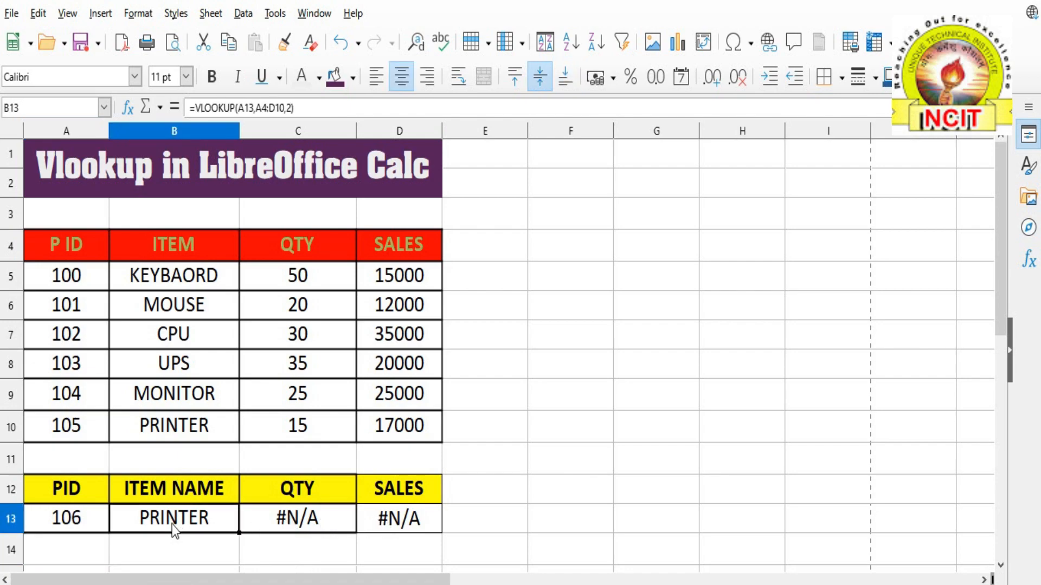
click(292, 109)
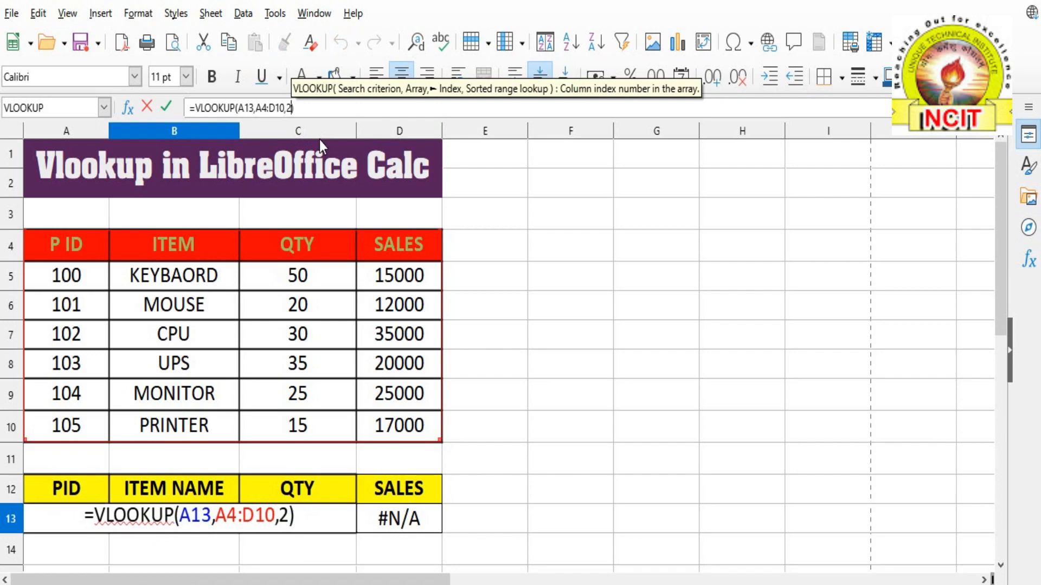
key(Return)
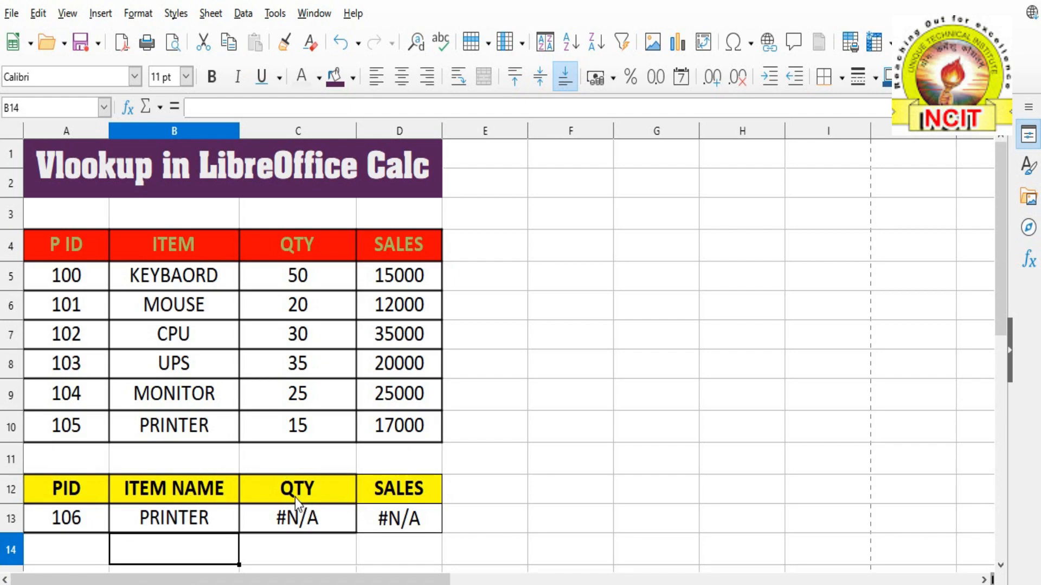
click(298, 518)
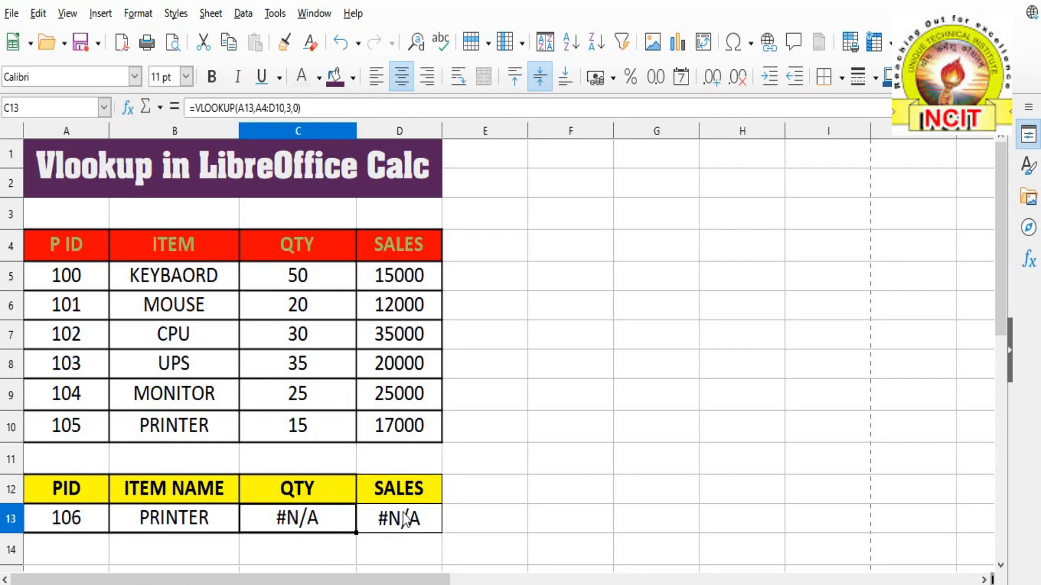
click(164, 523)
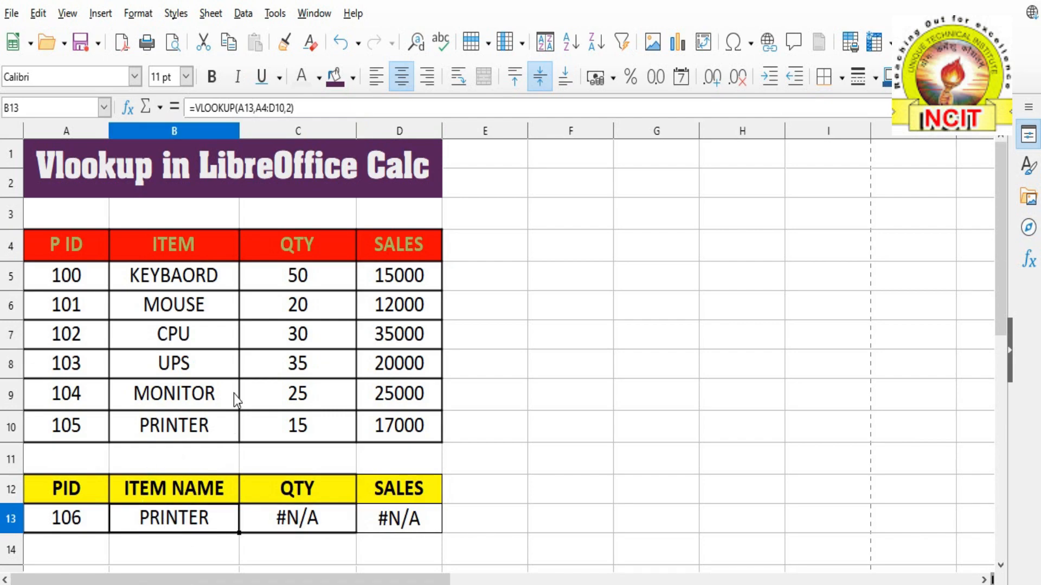
click(294, 109)
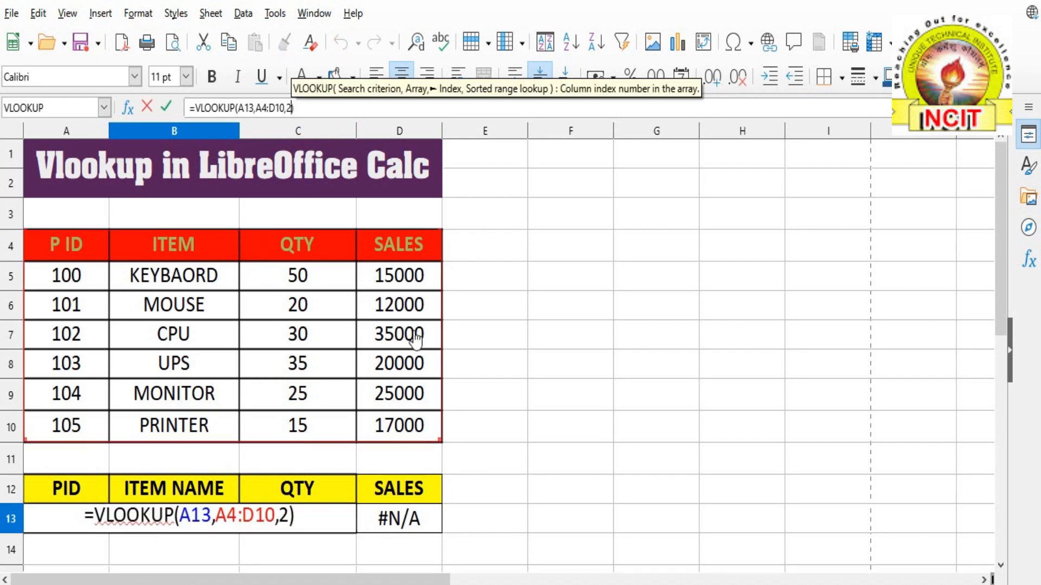
text(,0)
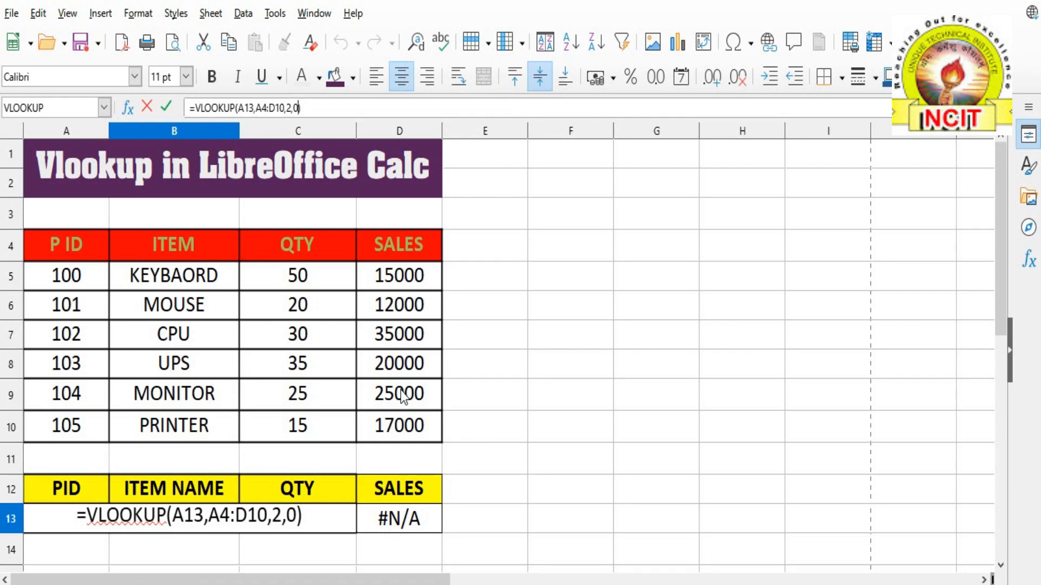
key(Return)
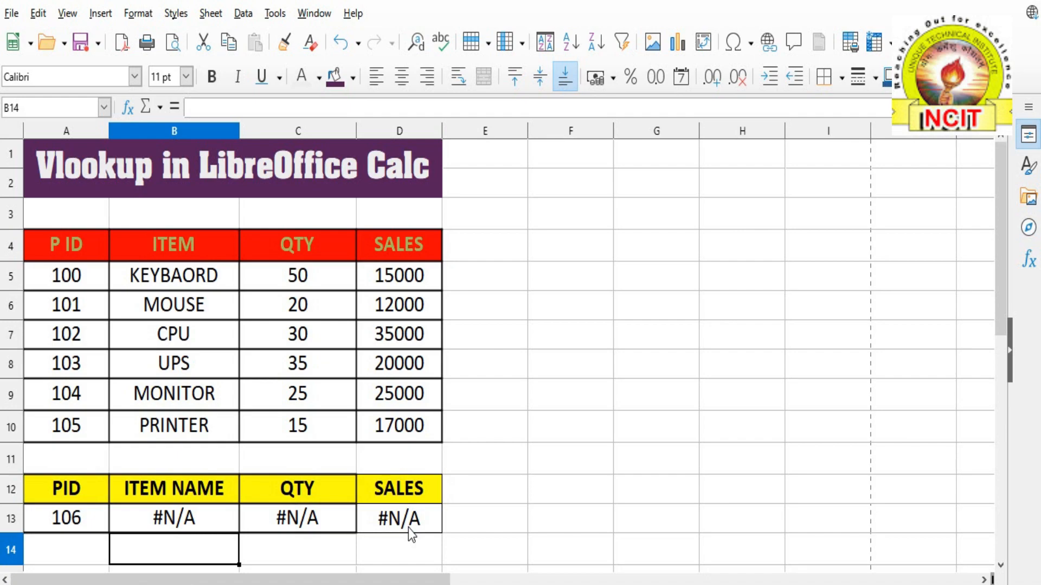
Set the lookup PID in cell A13 back to 105
click(68, 527)
text(10)
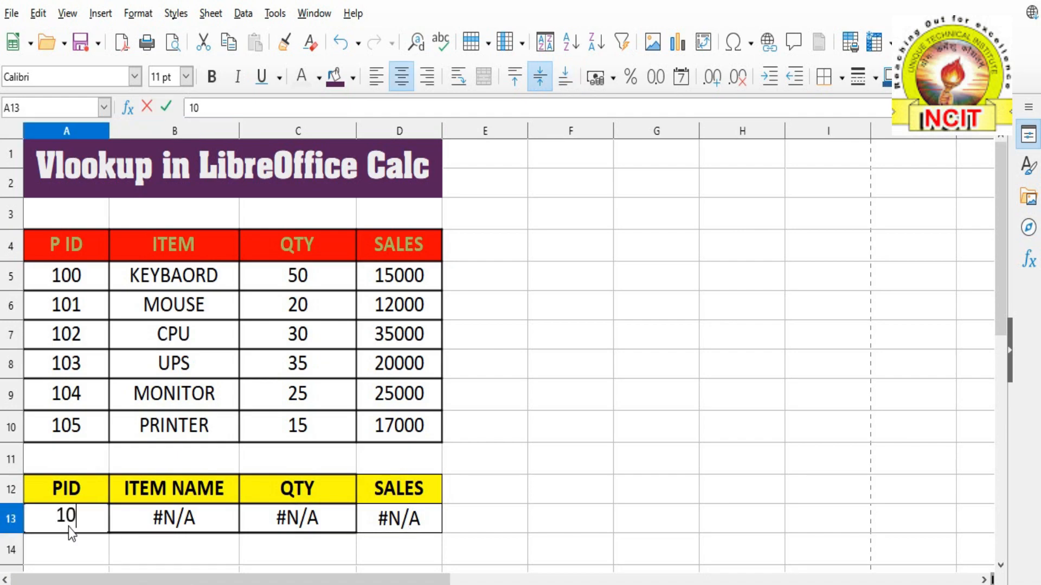
text(5)
click(56, 524)
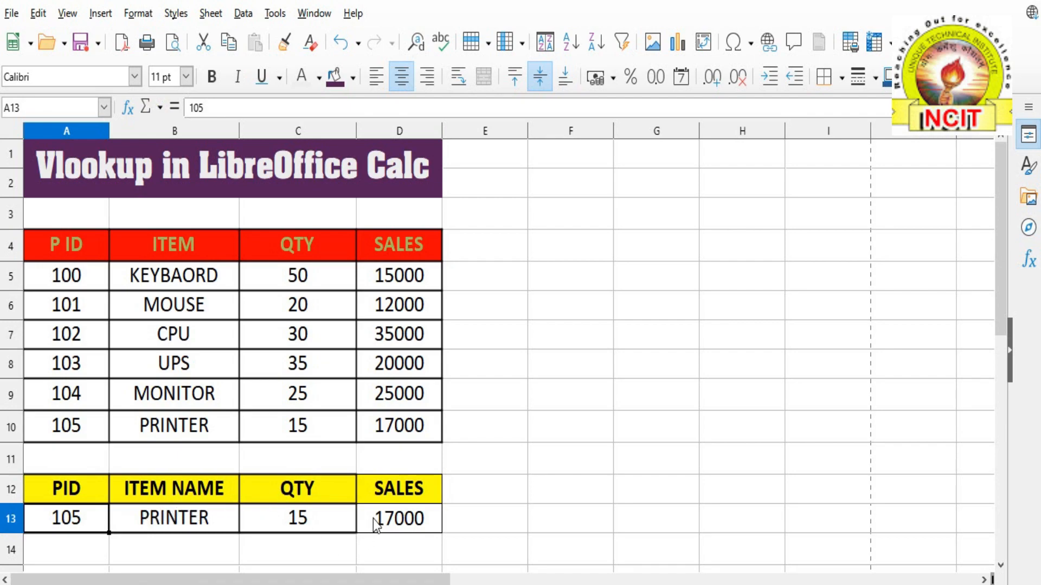
Review the arguments of the VLOOKUP formula in the ITEM NAME cell B13 without changing them
click(203, 520)
click(295, 108)
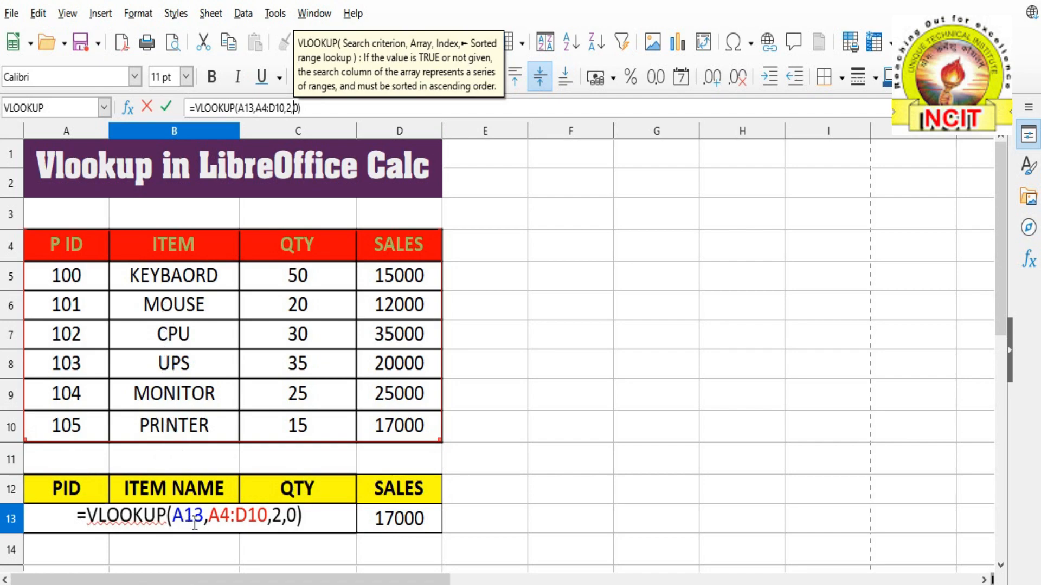
click(295, 519)
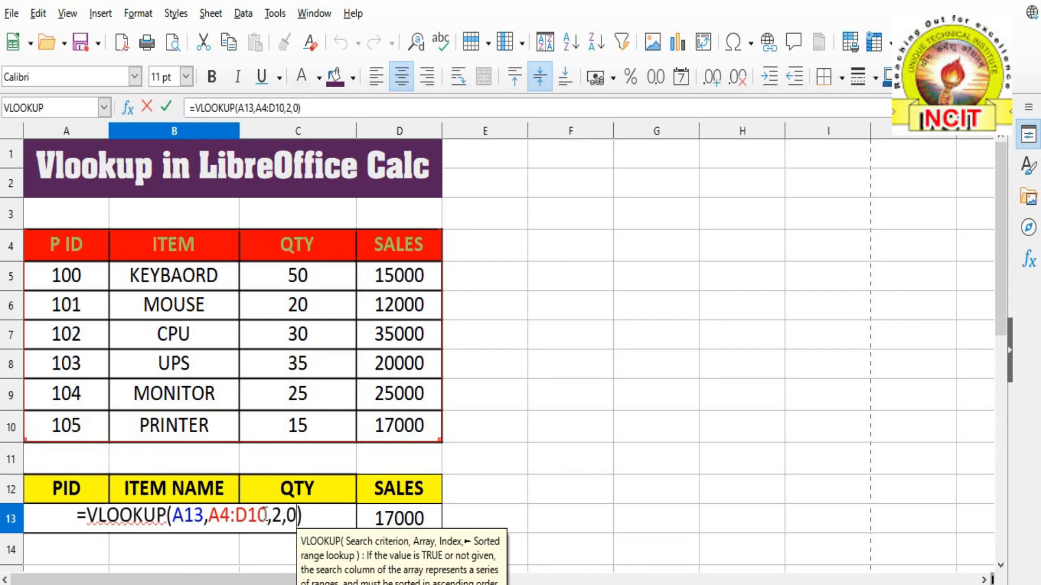
key(Return)
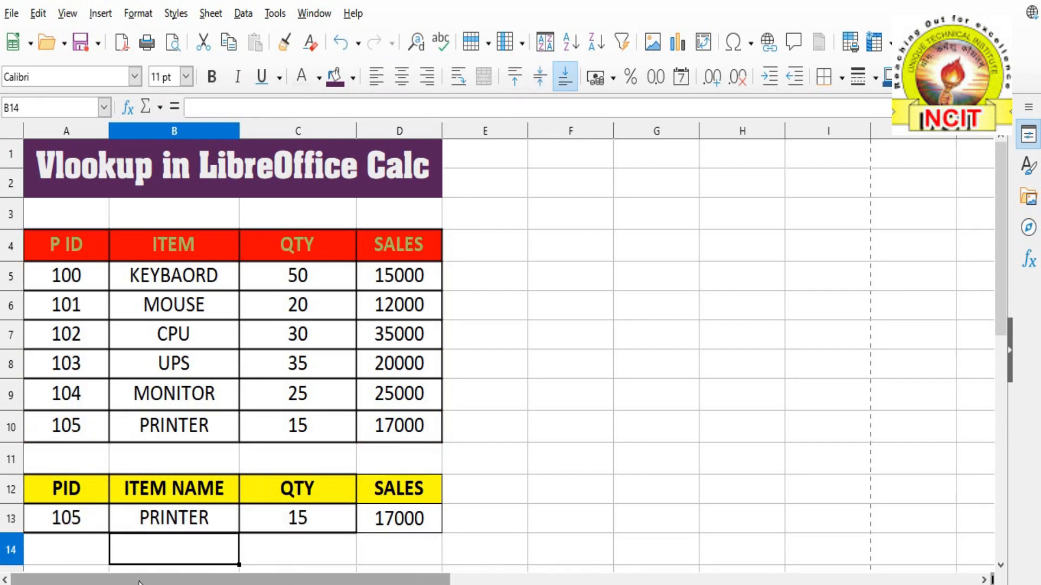